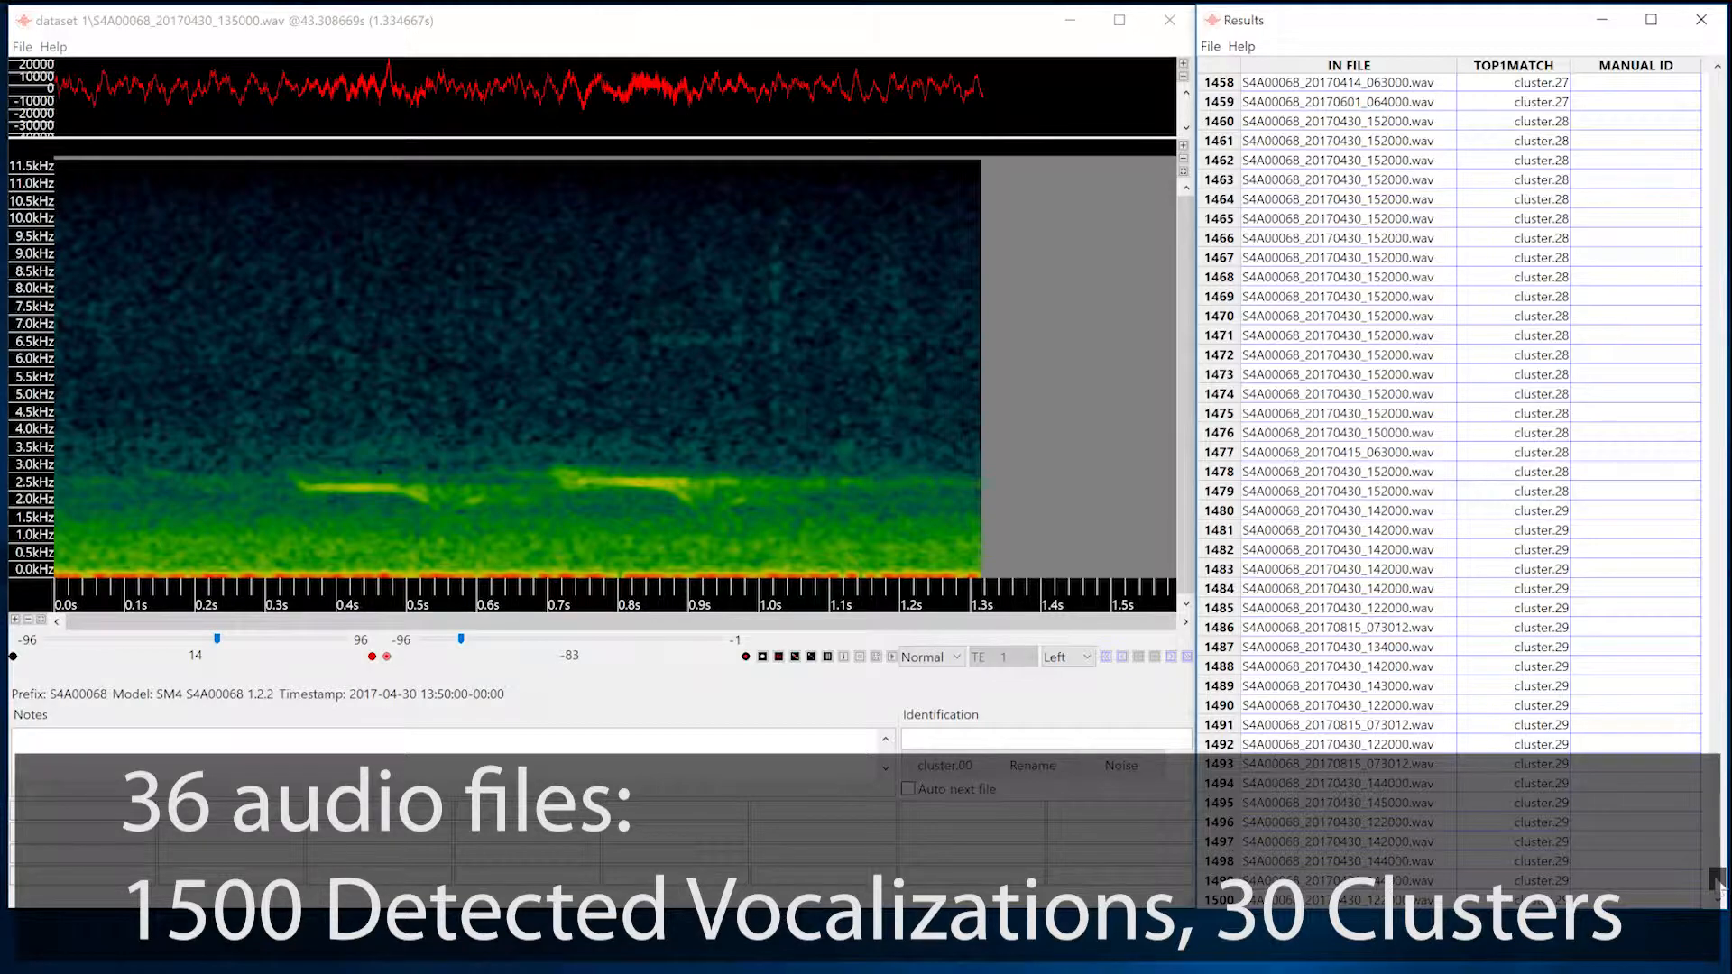
Return to the start of the results list and look through the first four vocalizations of cluster.00.
left_click_drag(1716, 879, 1703, 79)
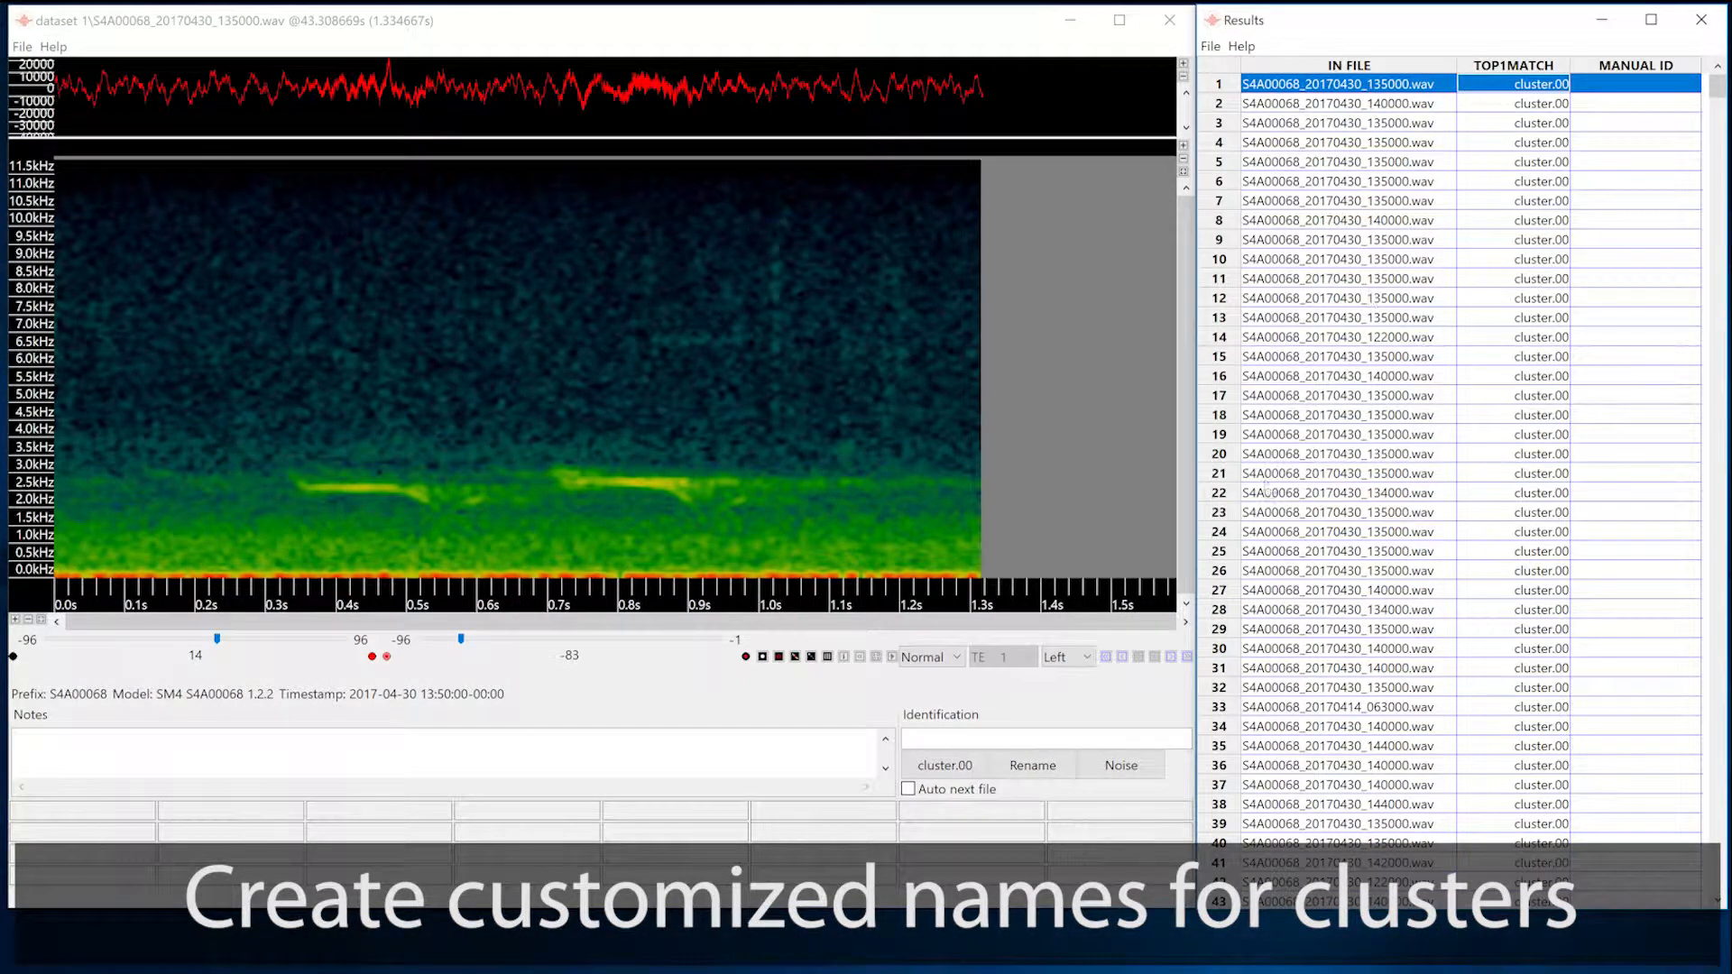
left_click(1171, 657)
left_click(1171, 657)
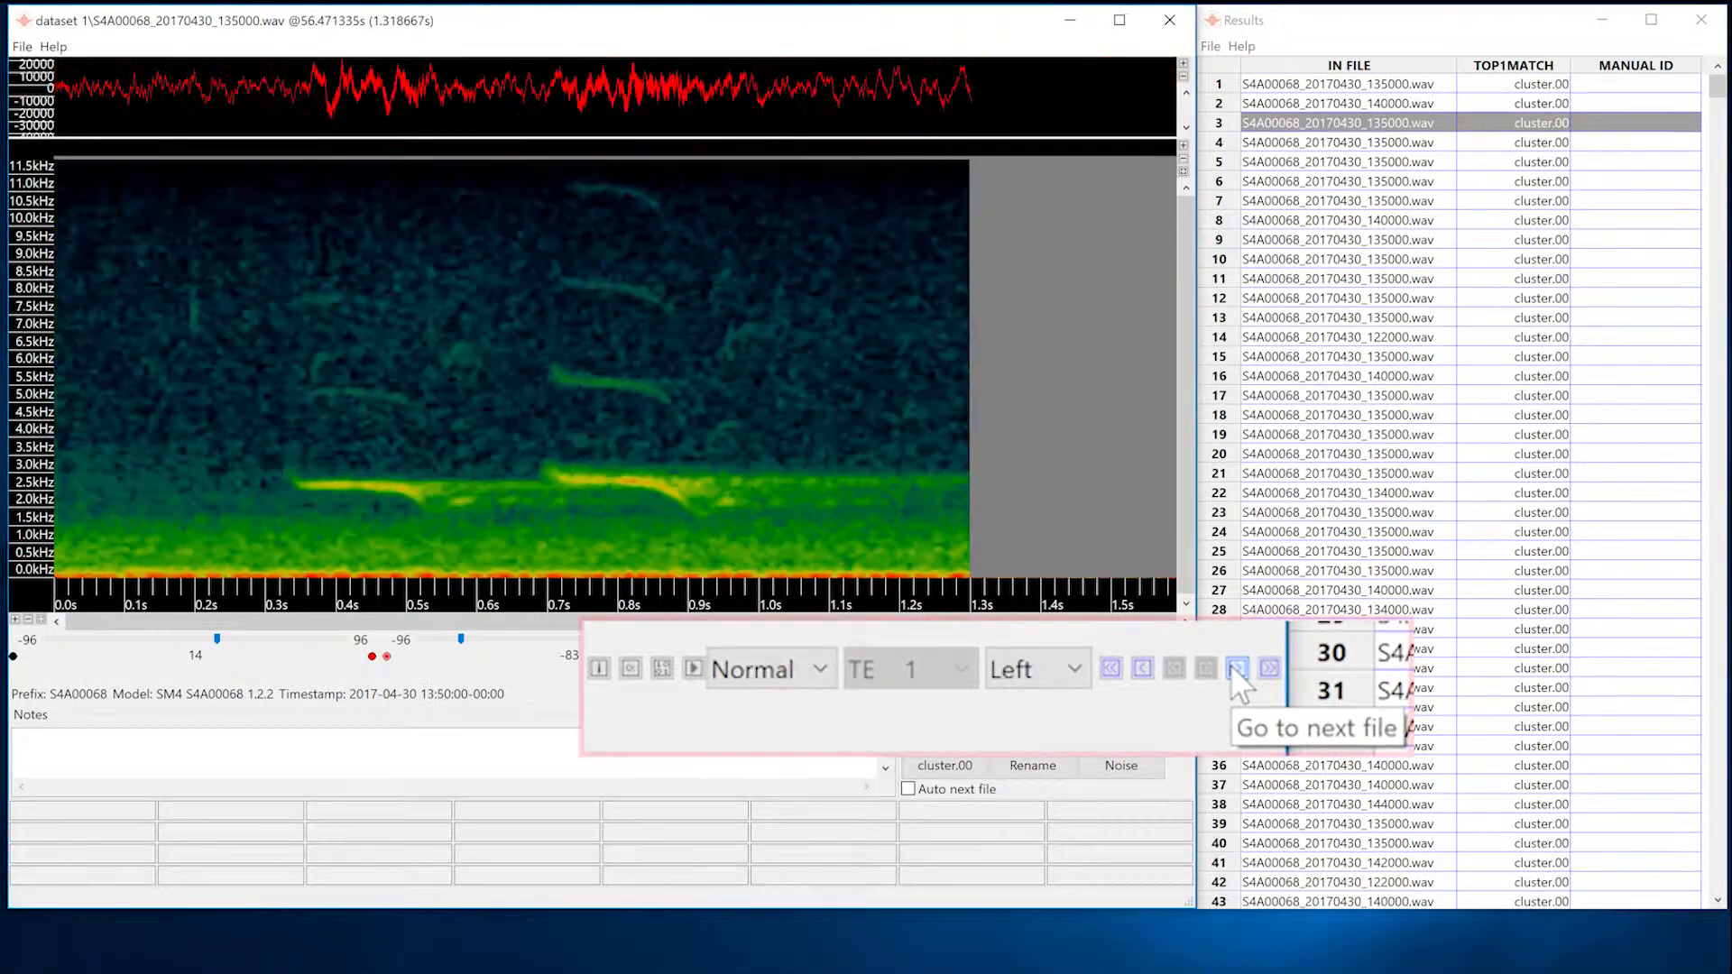
left_click(1231, 665)
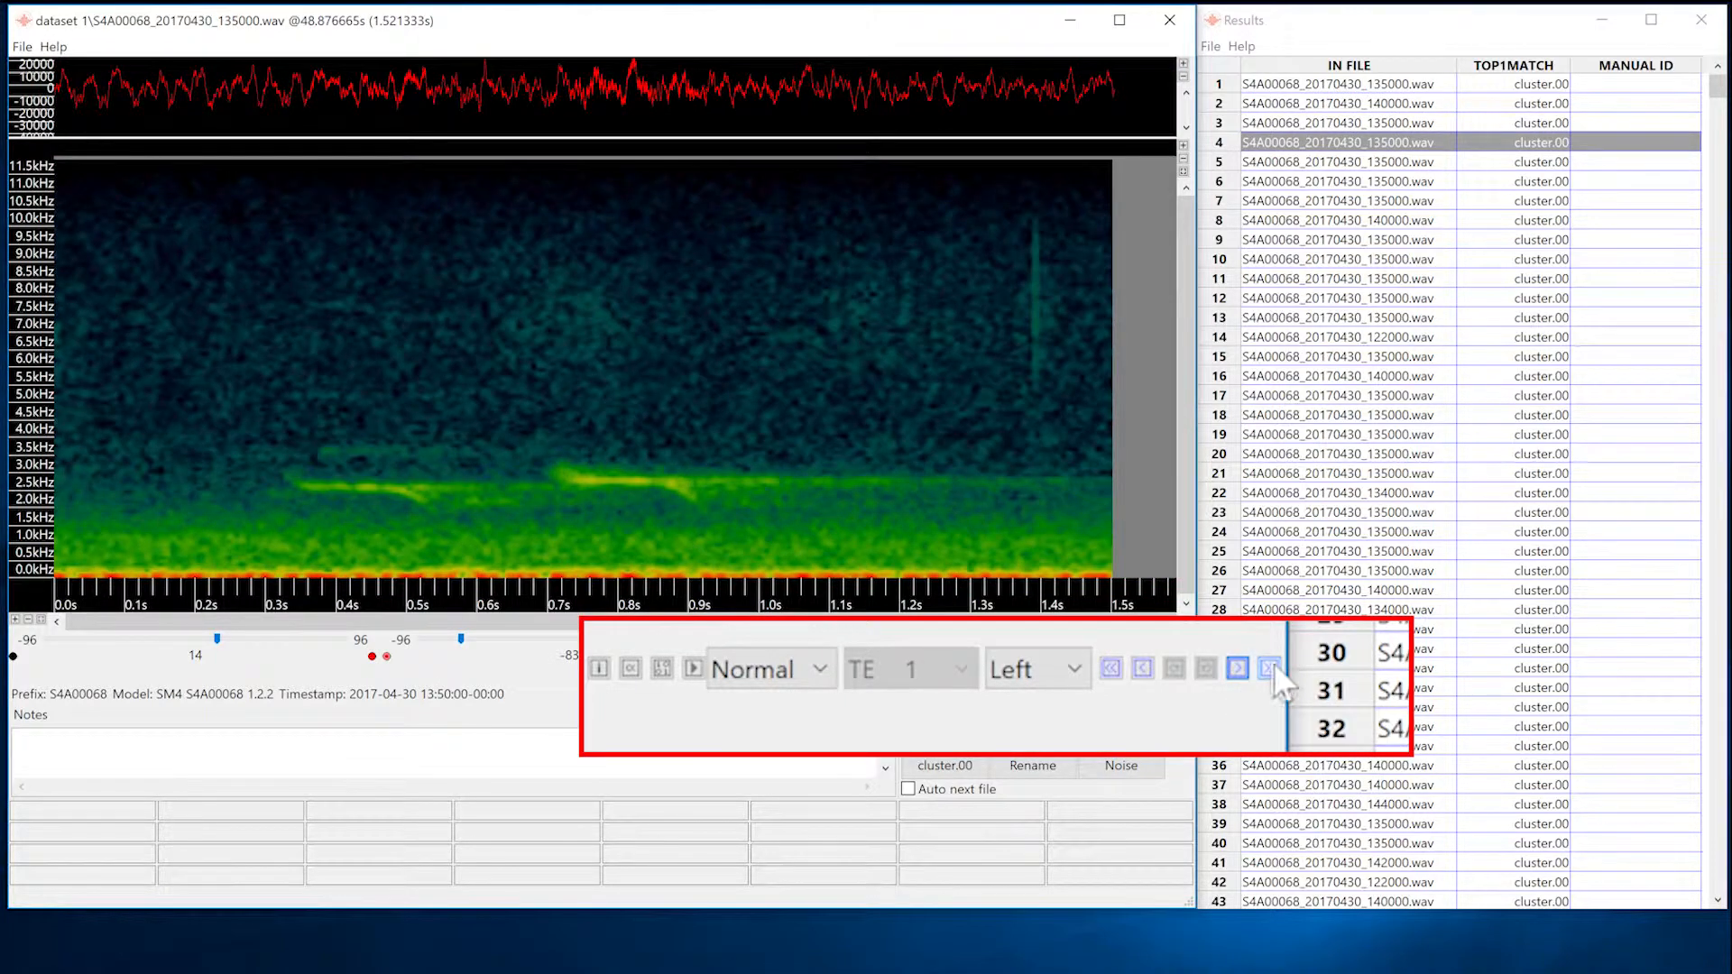
Go to cluster.02, play its third vocalization, and rename the cluster as Robin.
left_click(1272, 667)
left_click(1270, 666)
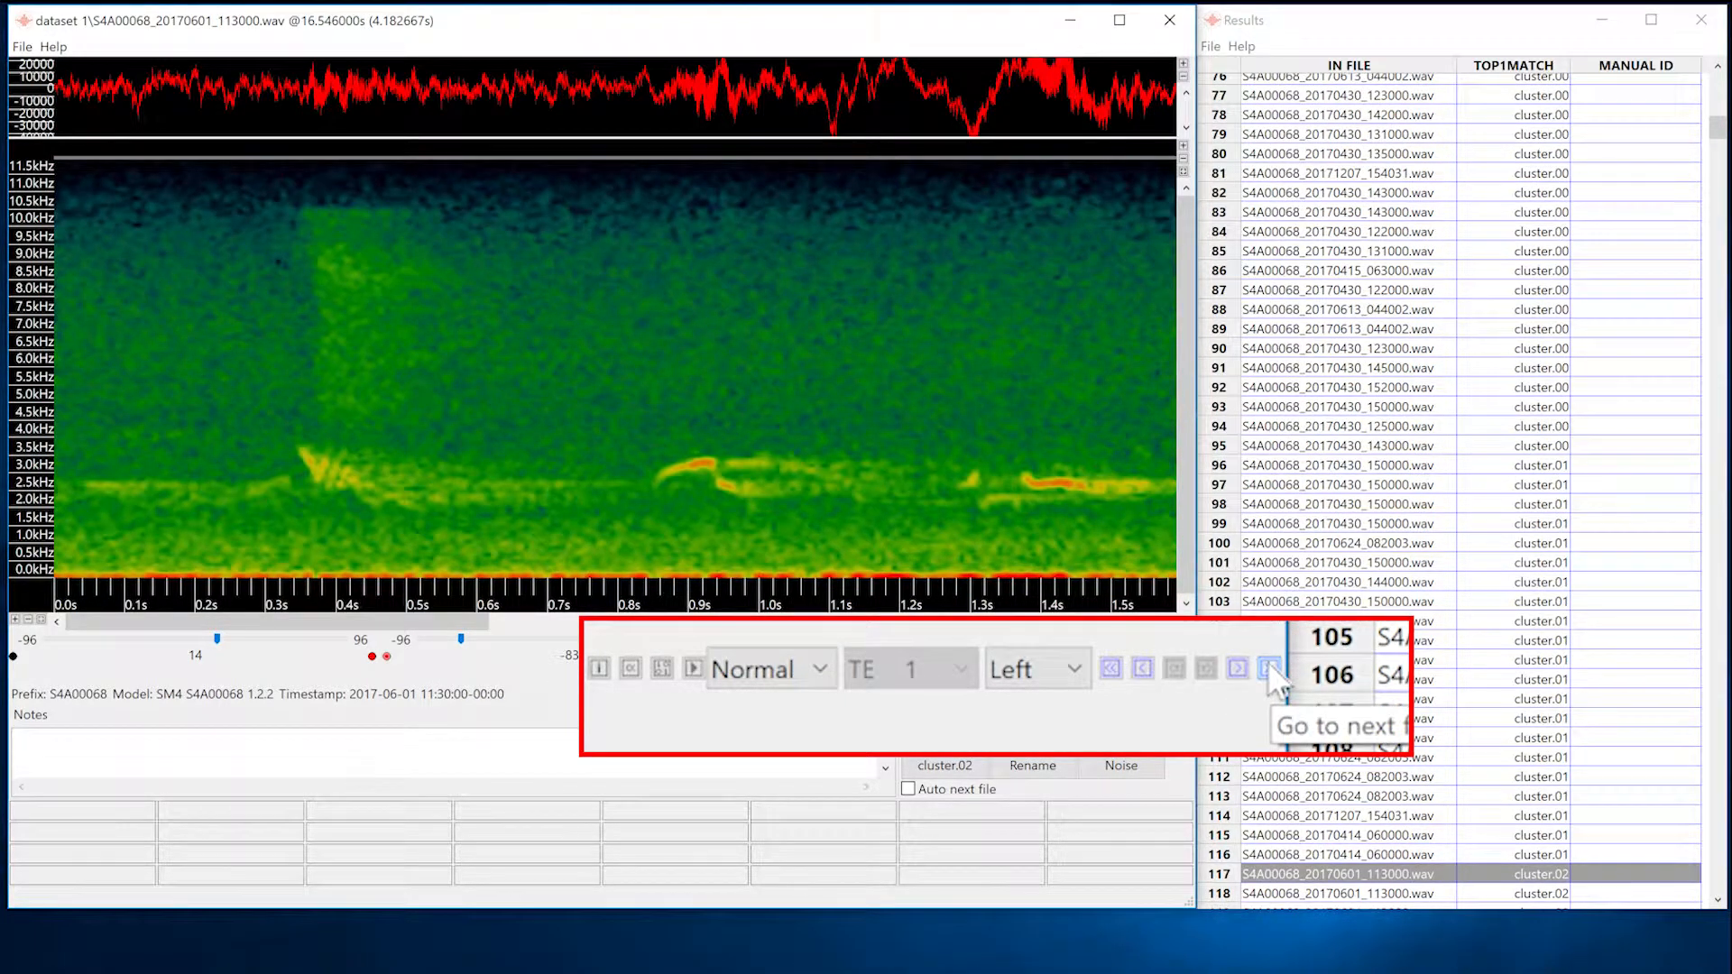
left_click(1234, 667)
left_click(1234, 667)
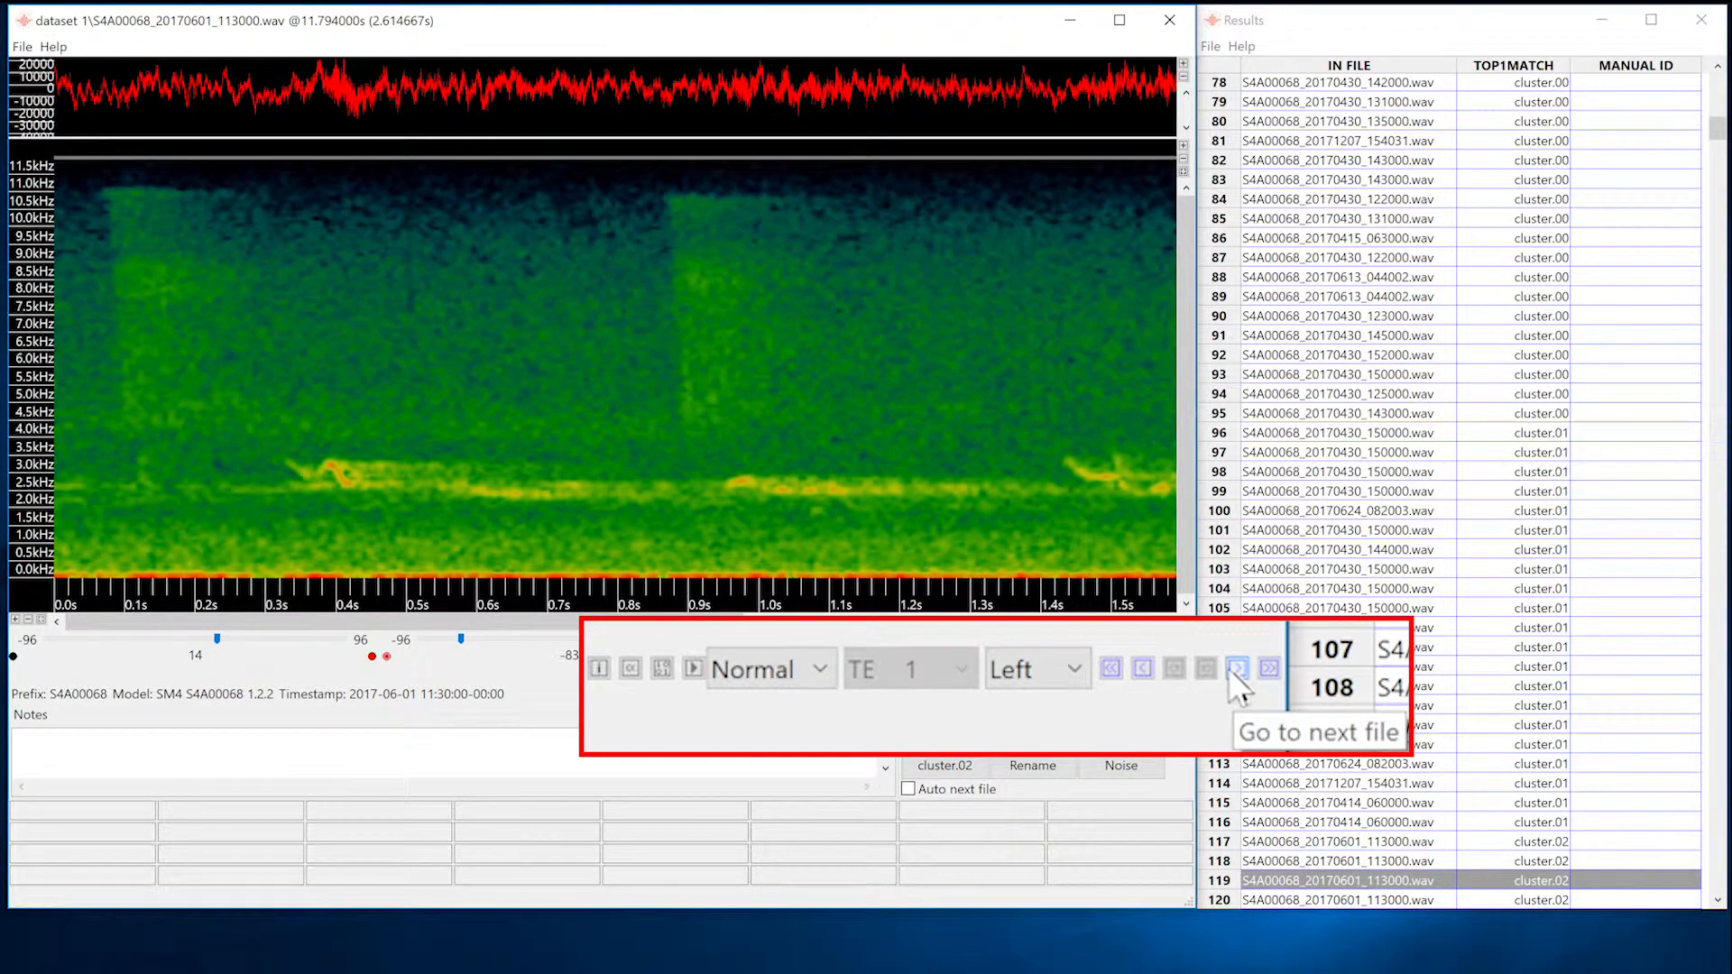
left_click(691, 668)
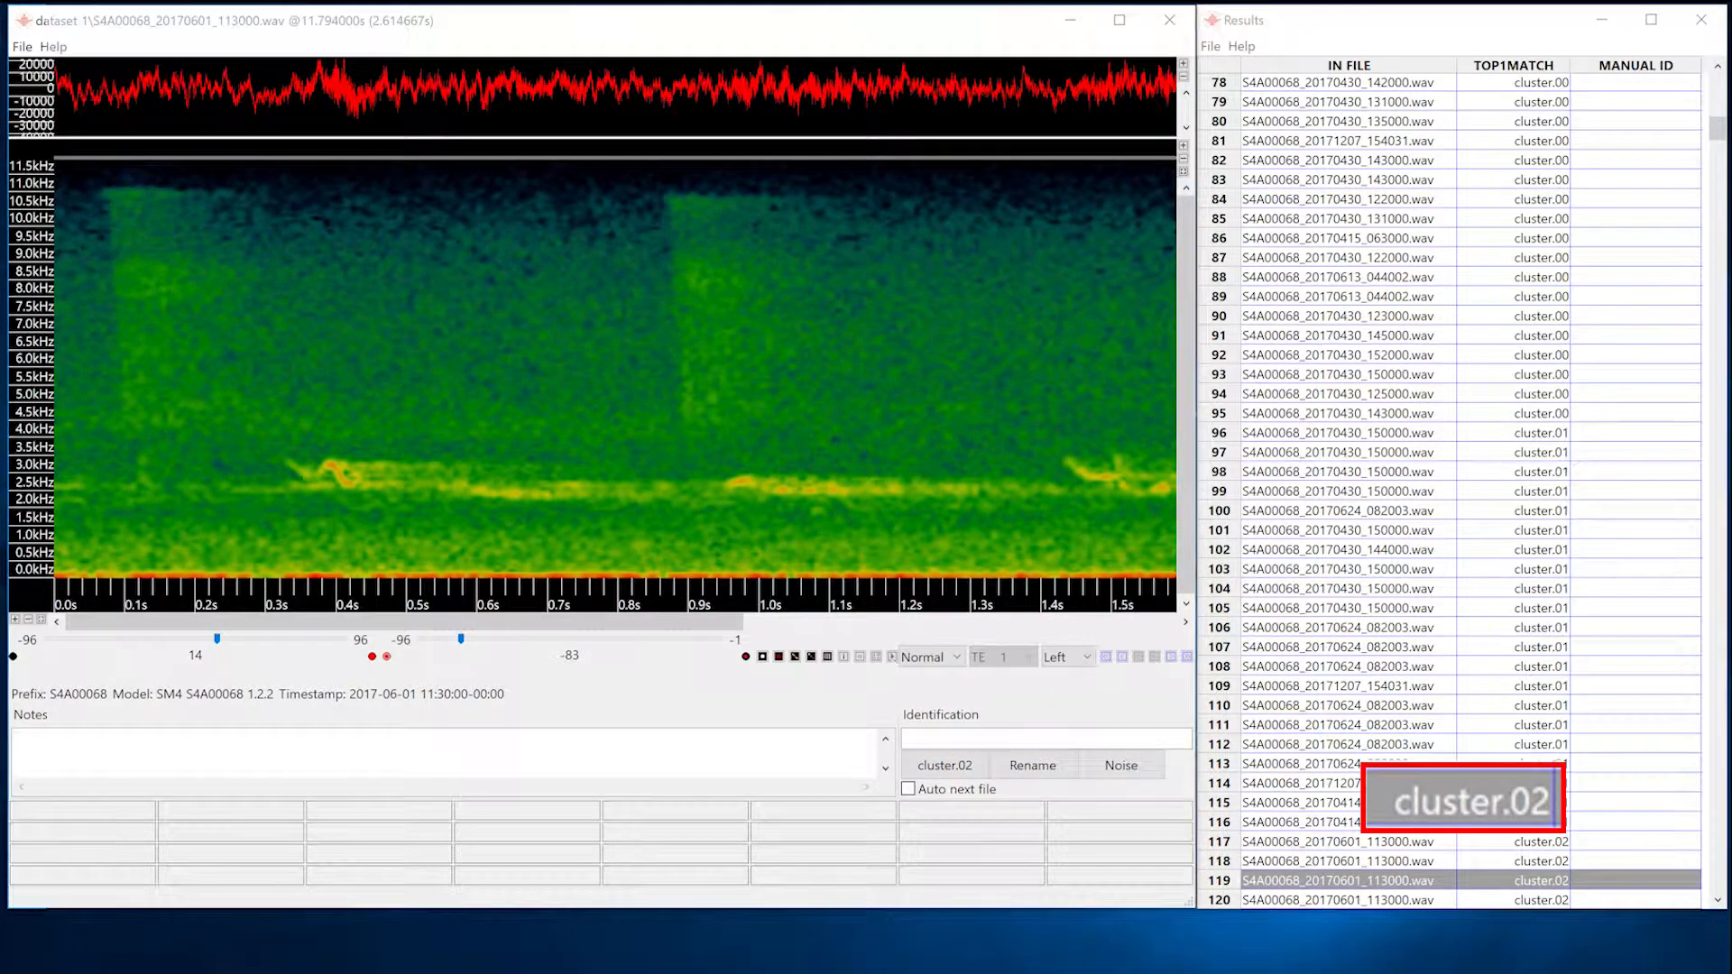
left_click(1212, 48)
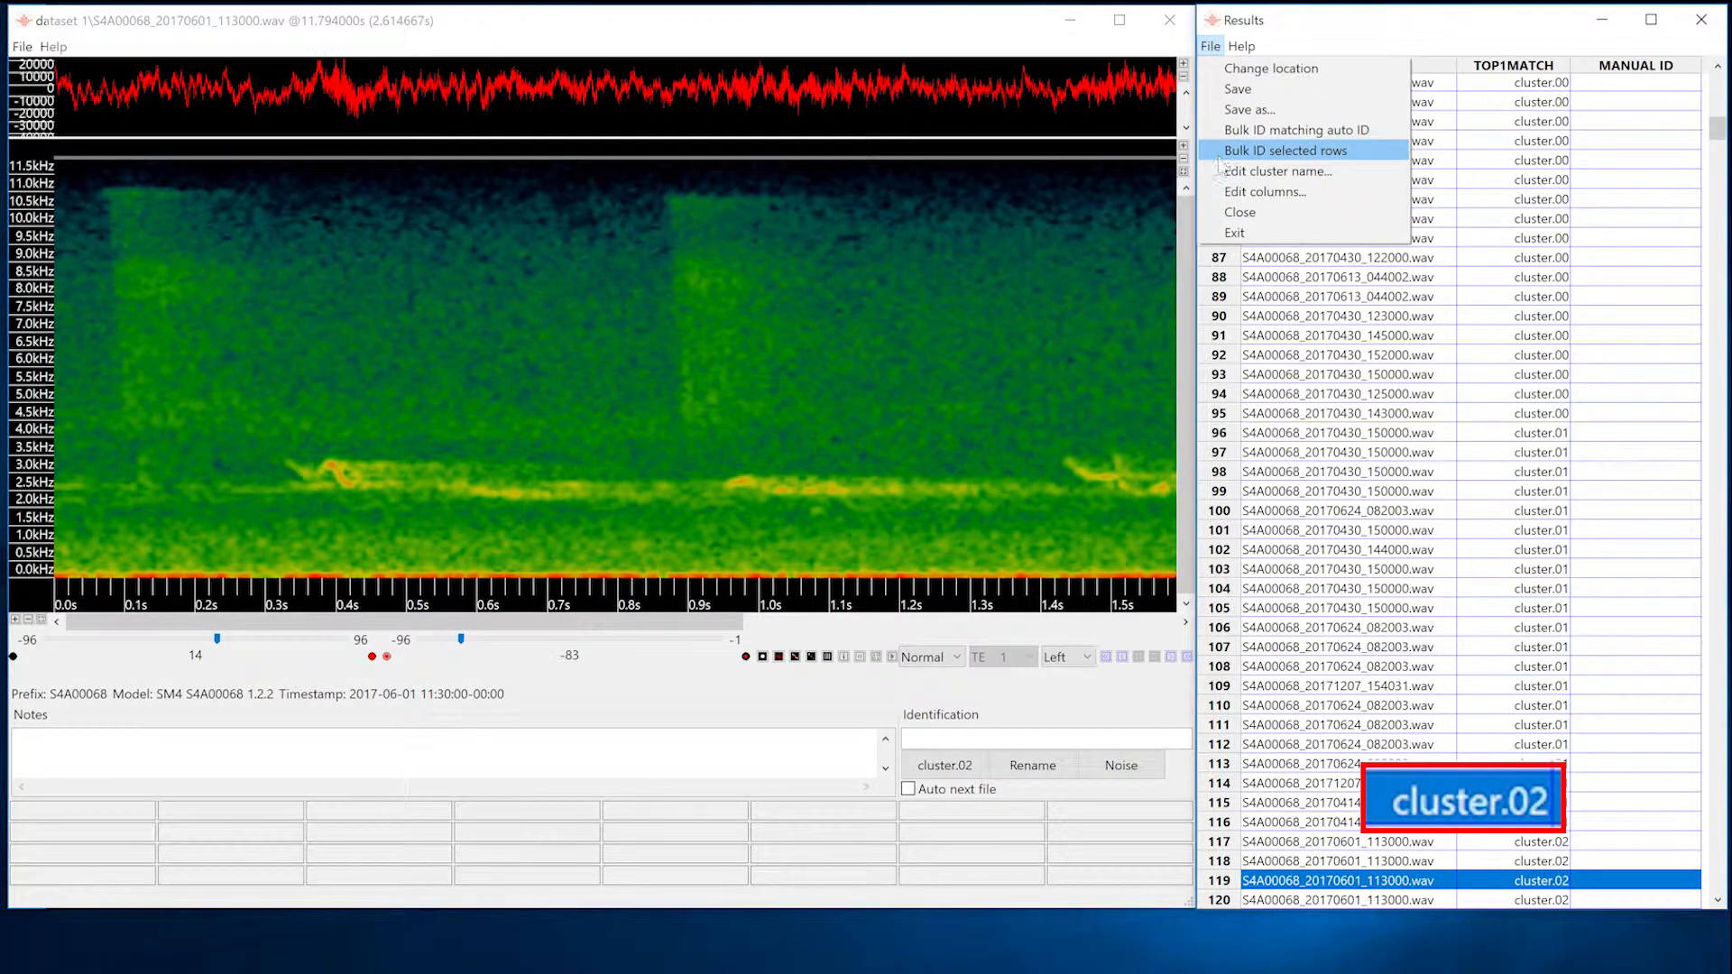
left_click(1226, 173)
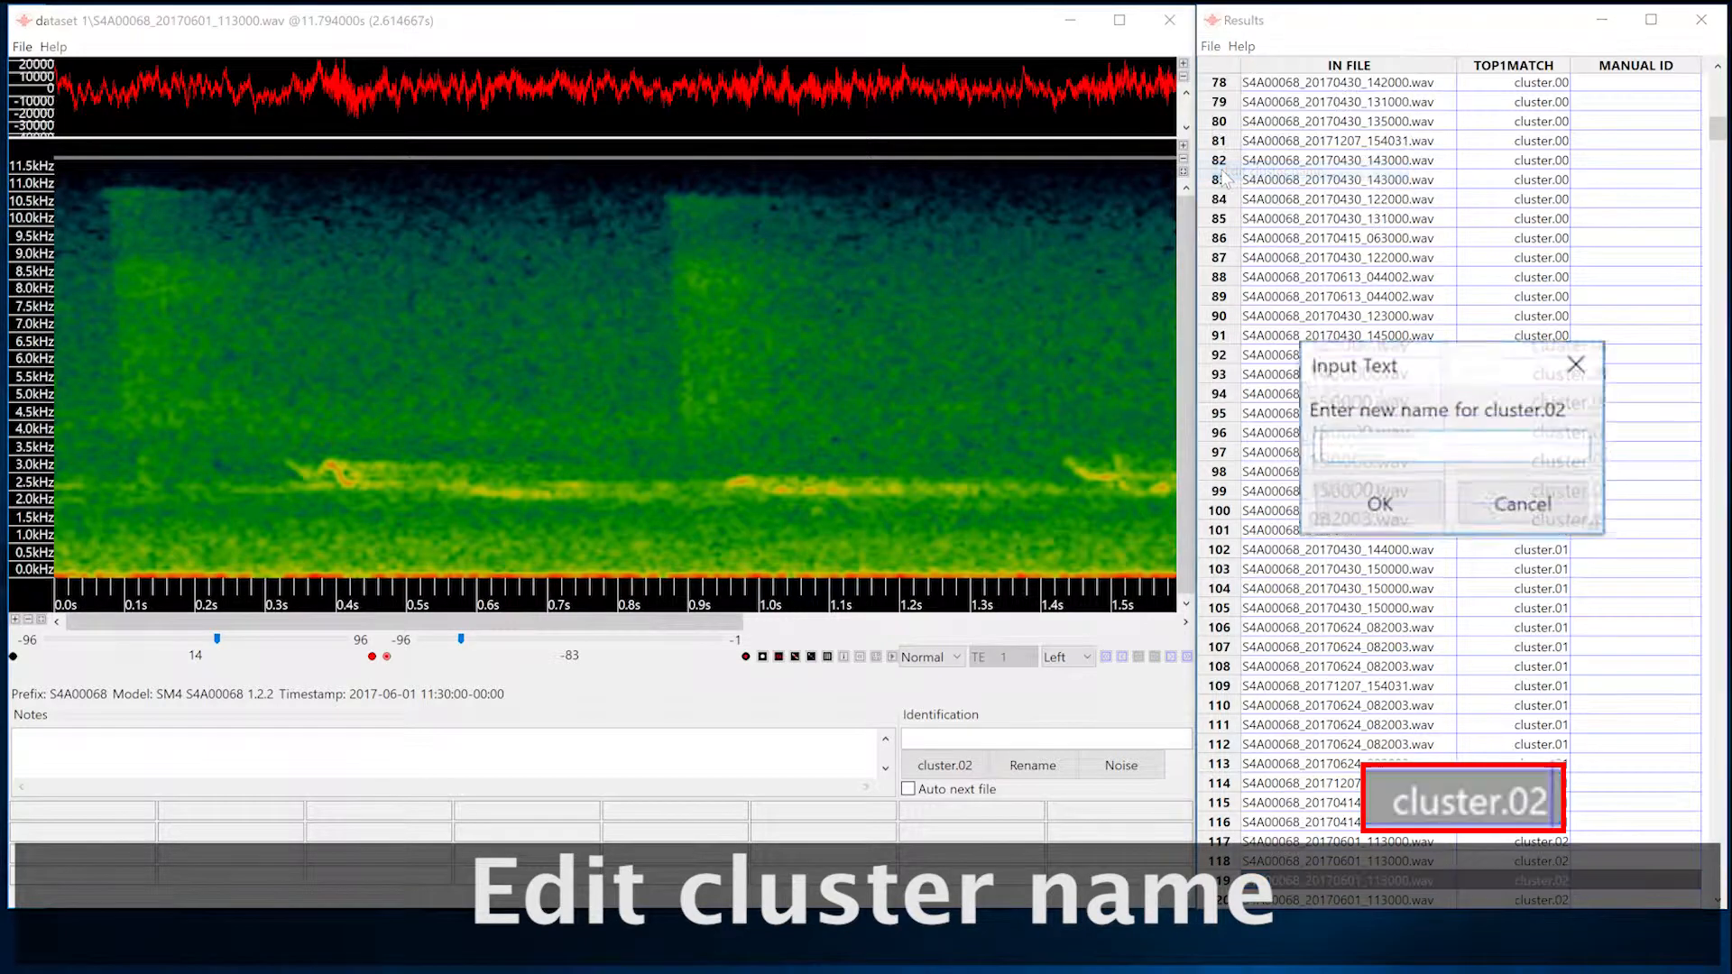
type("Robin")
key("Return")
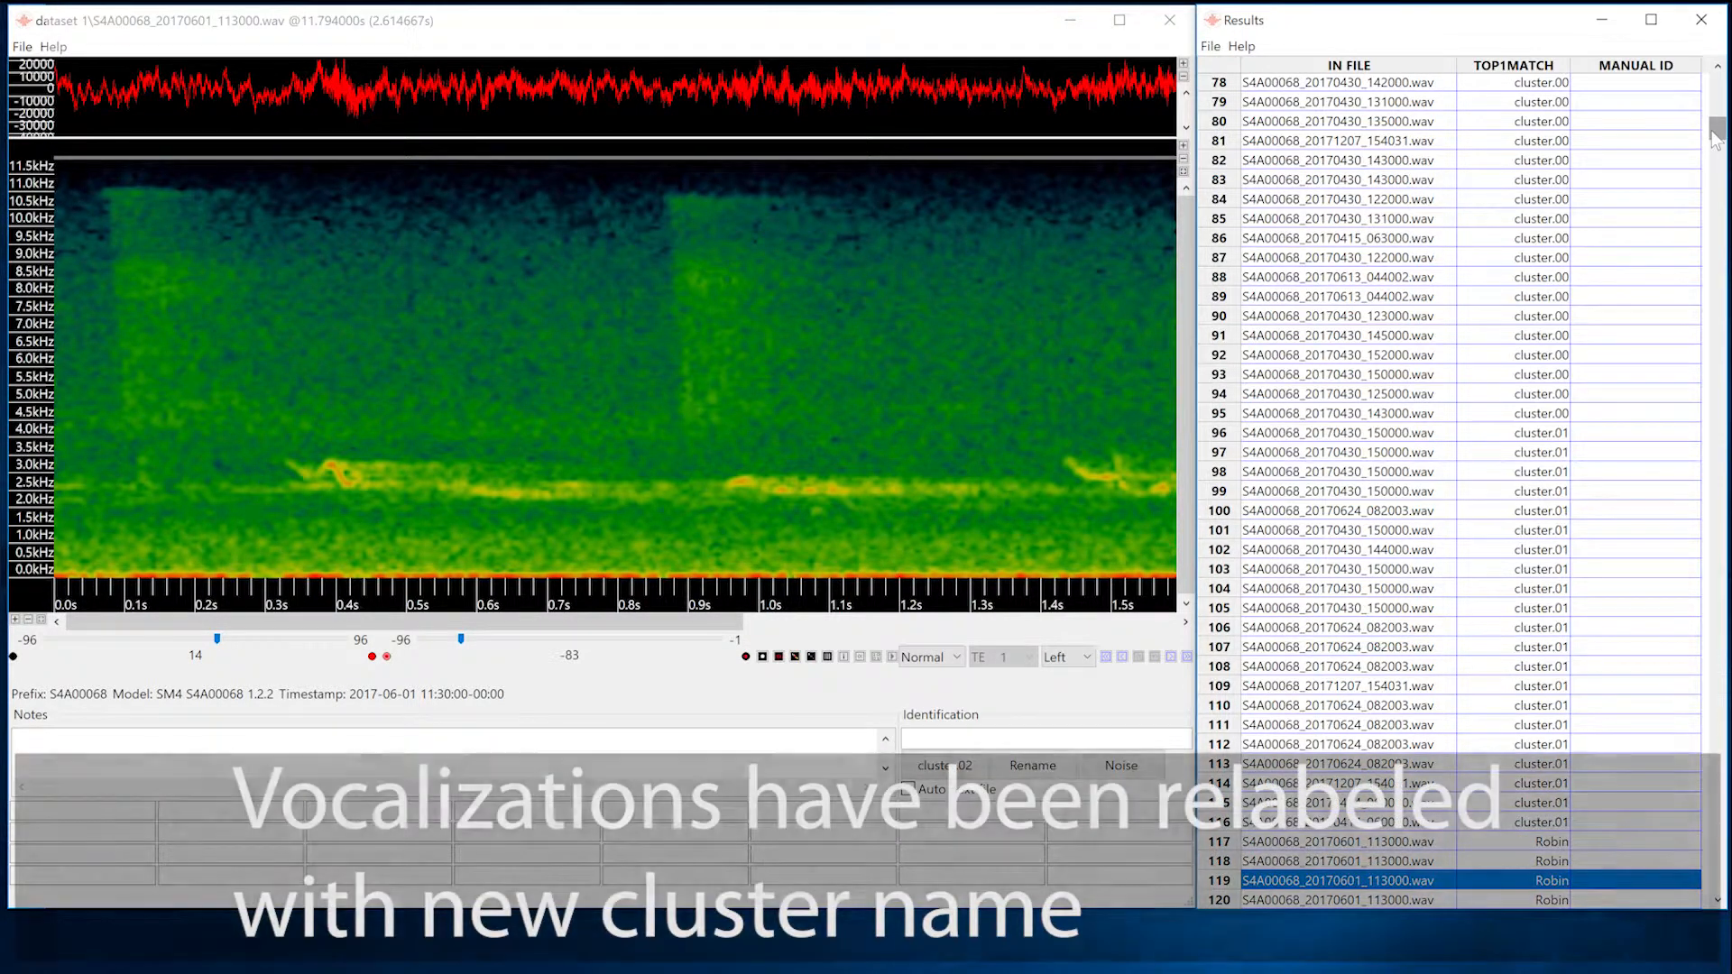
Go past the Robin rows to cluster.03, play its first vocalization, and rename the cluster as Cardinal.
left_click_drag(1716, 132, 1715, 177)
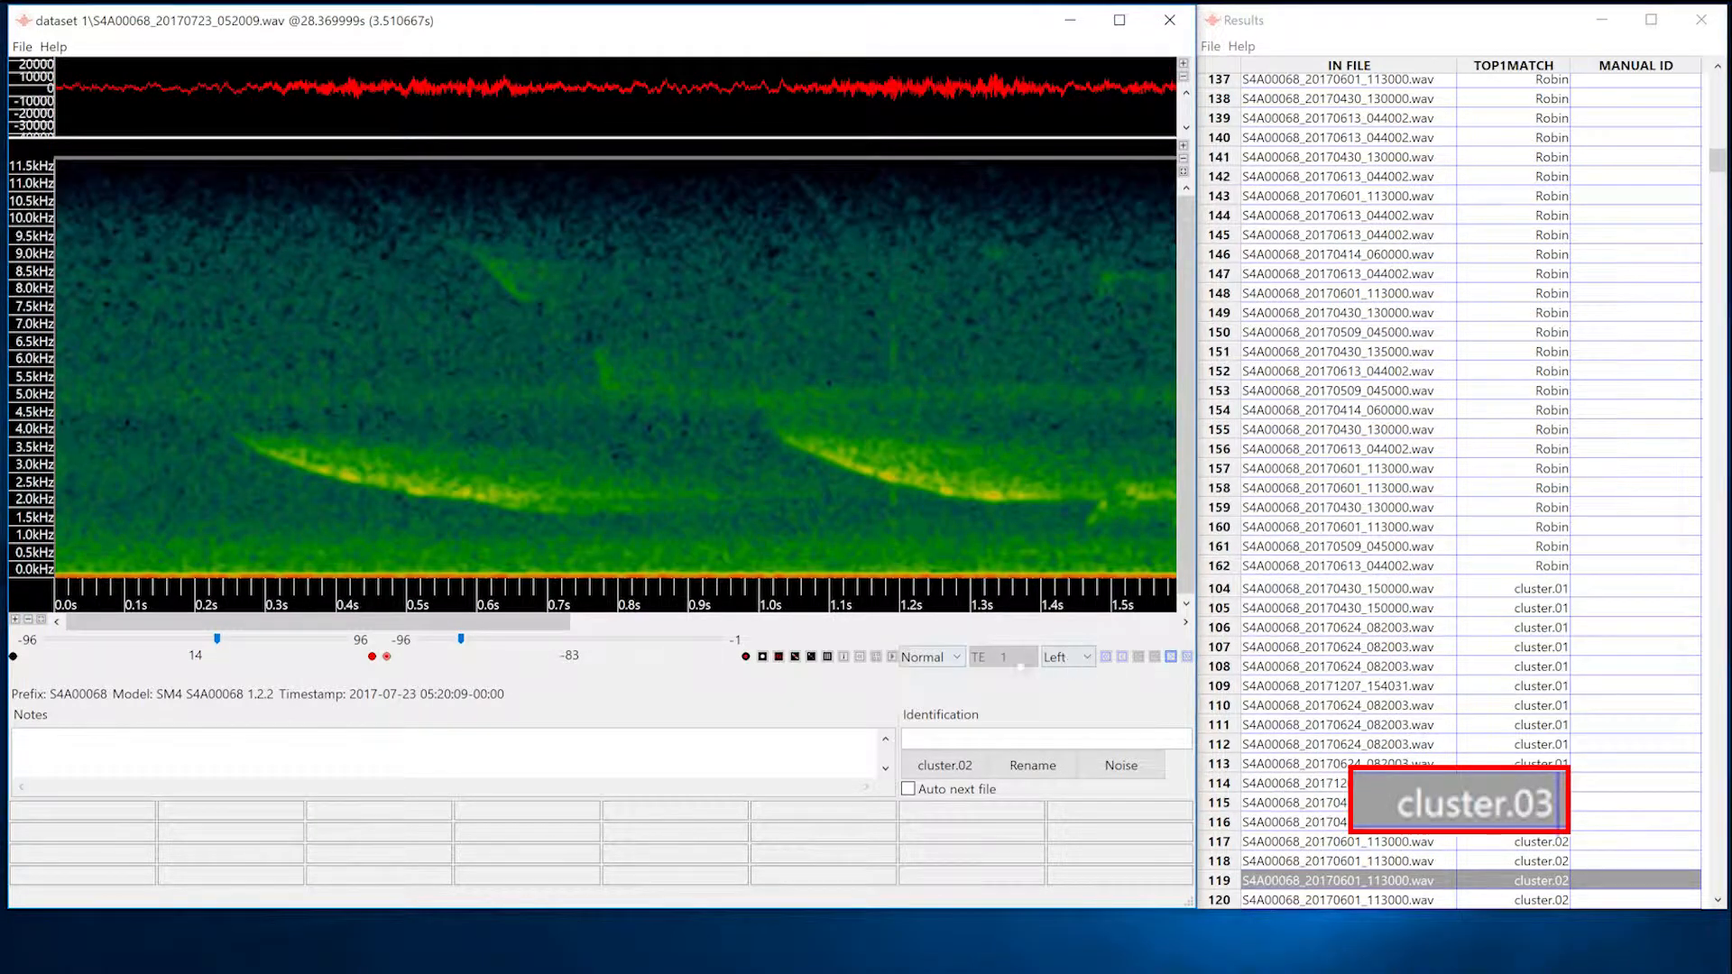
left_click(893, 657)
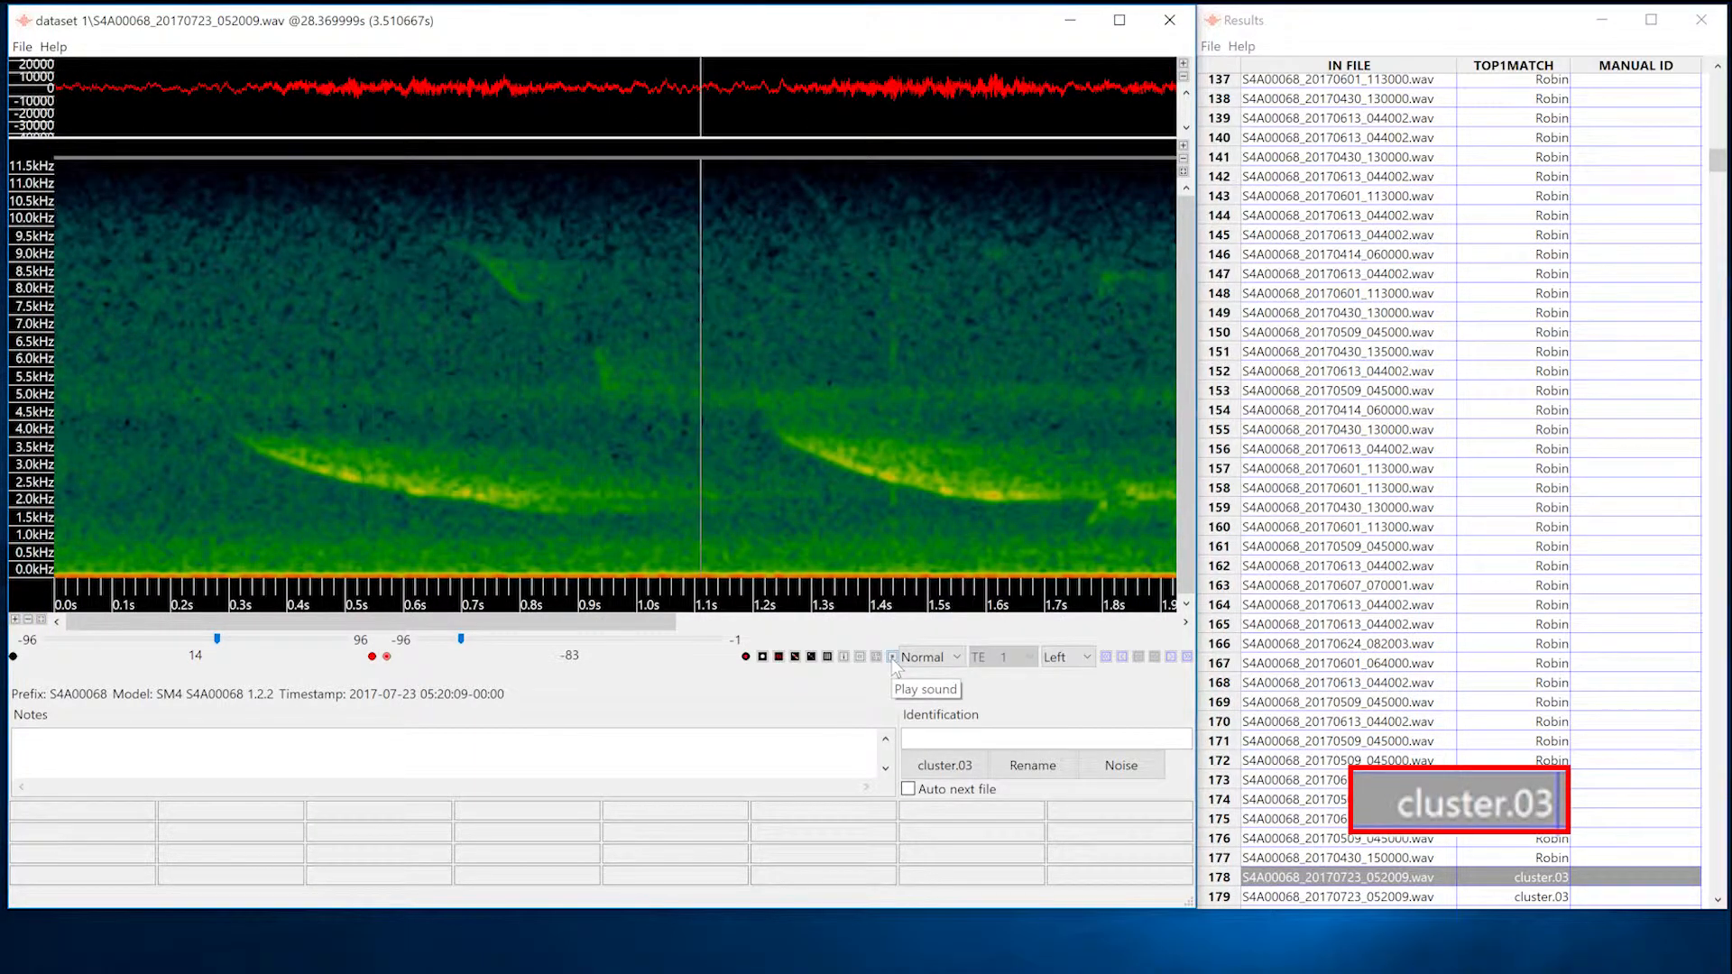
left_click(1210, 46)
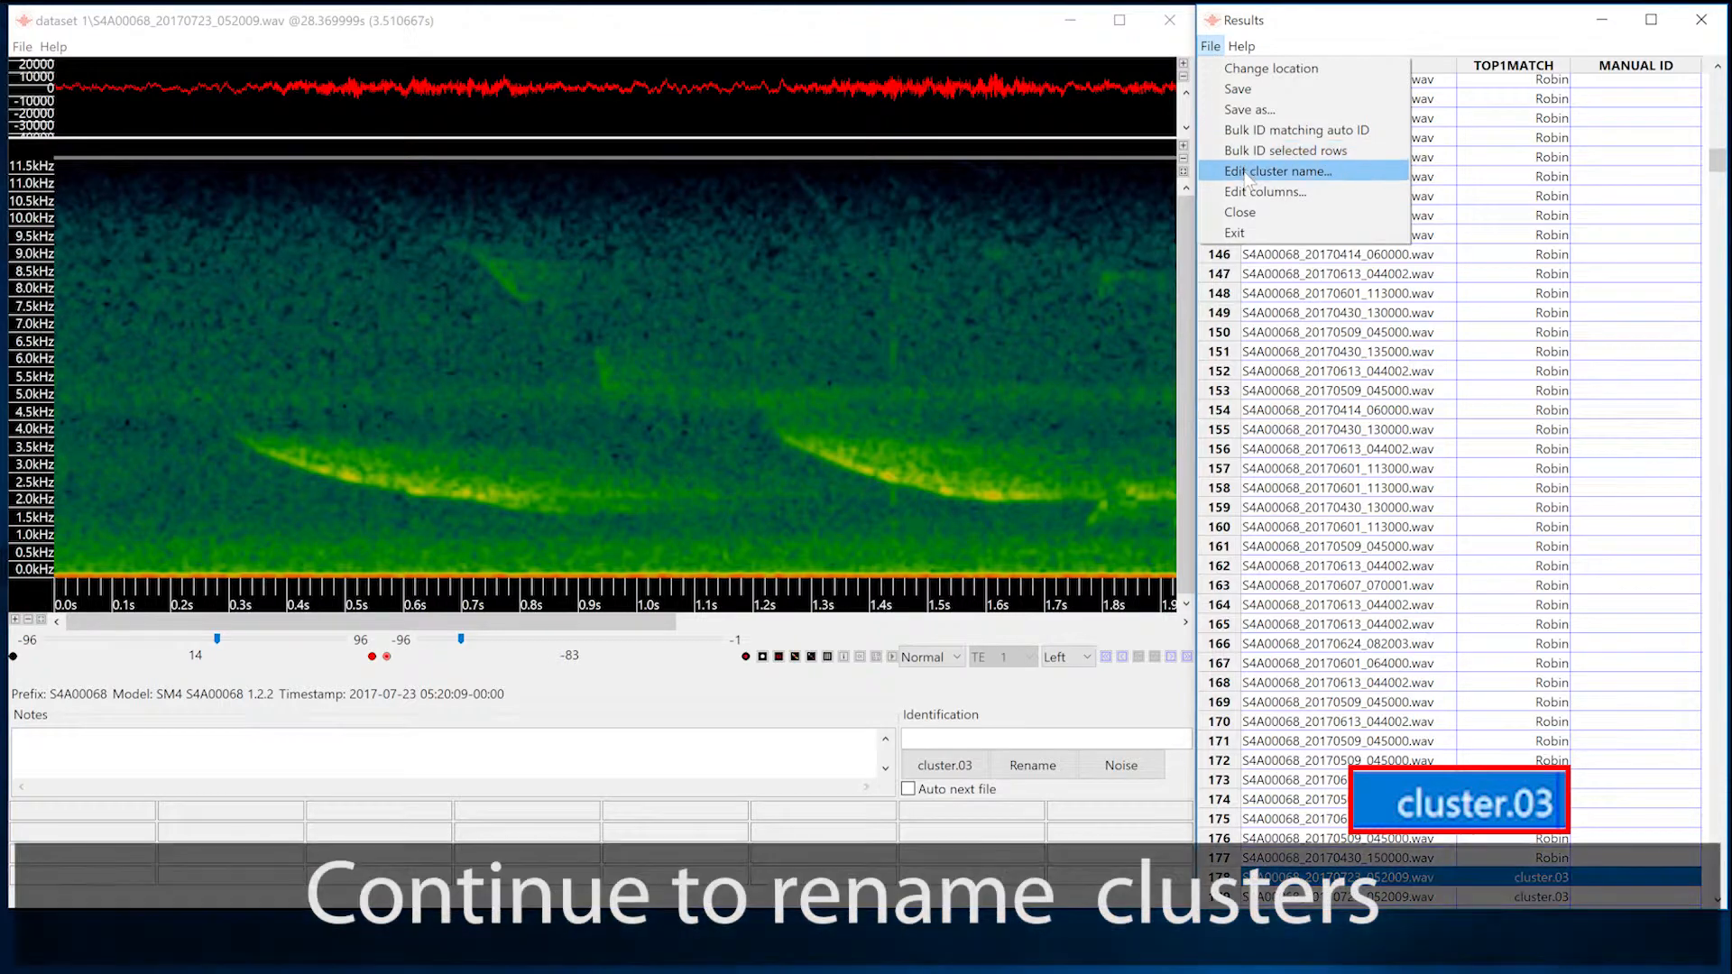
left_click(1249, 172)
type("Cardinal")
key("Return")
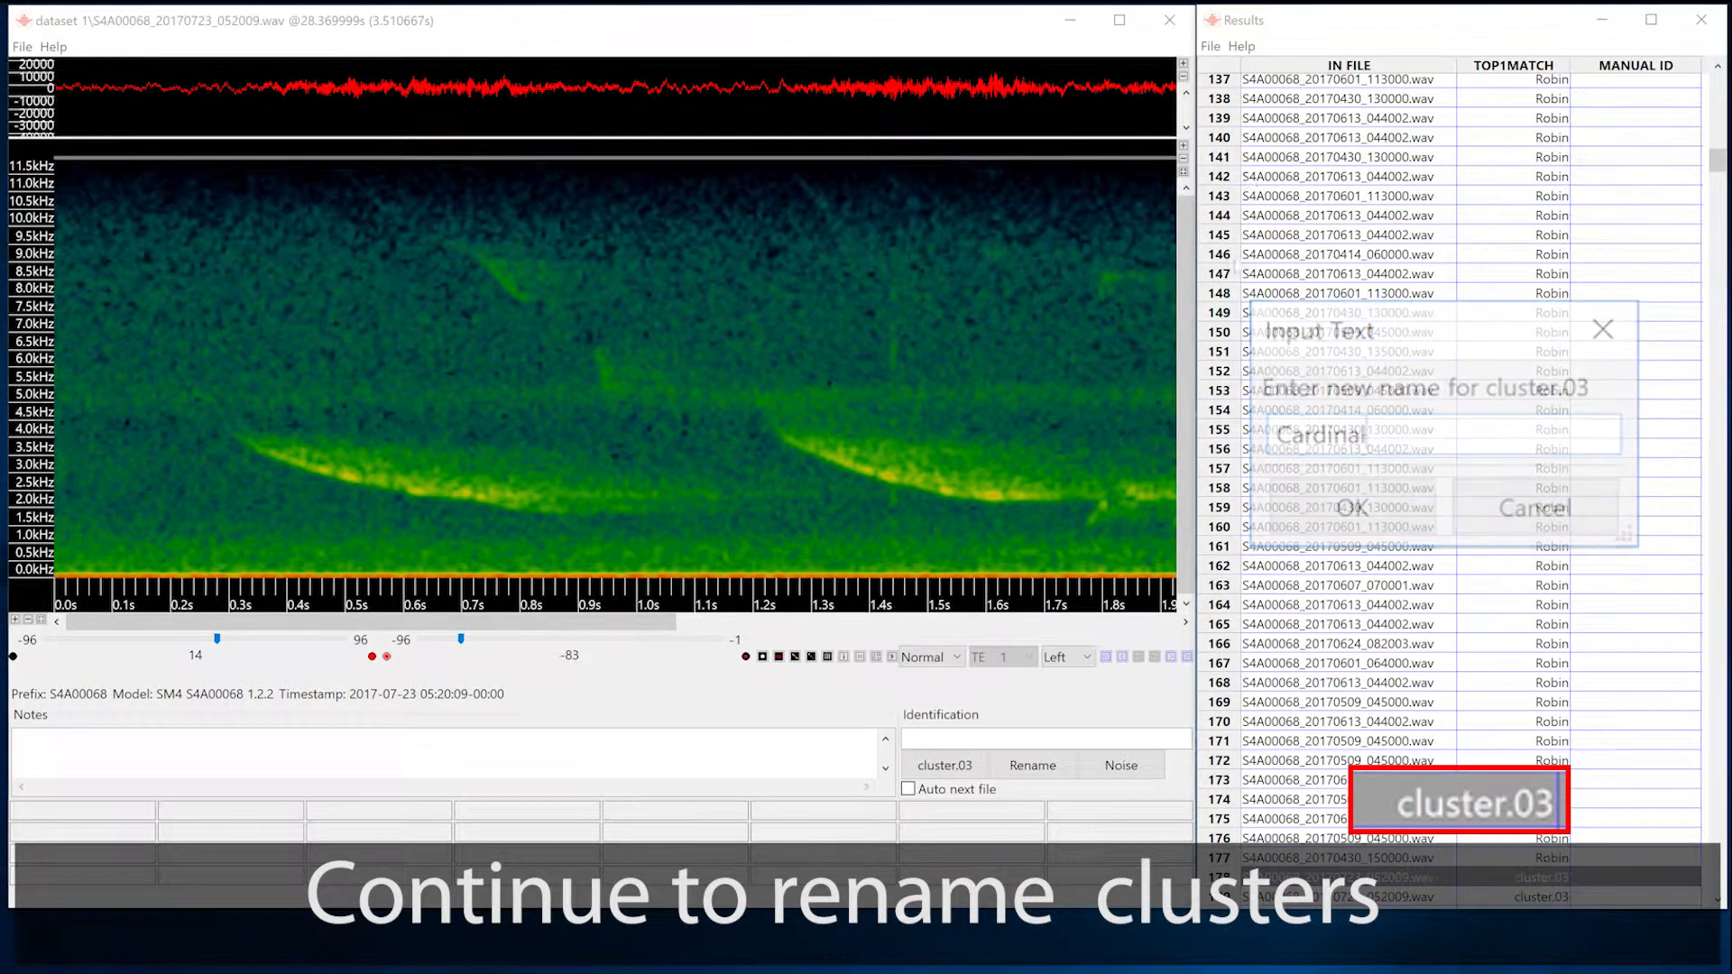
Go to the first vocalization of cluster.08 and rename the cluster as Jay.
left_click(1187, 659)
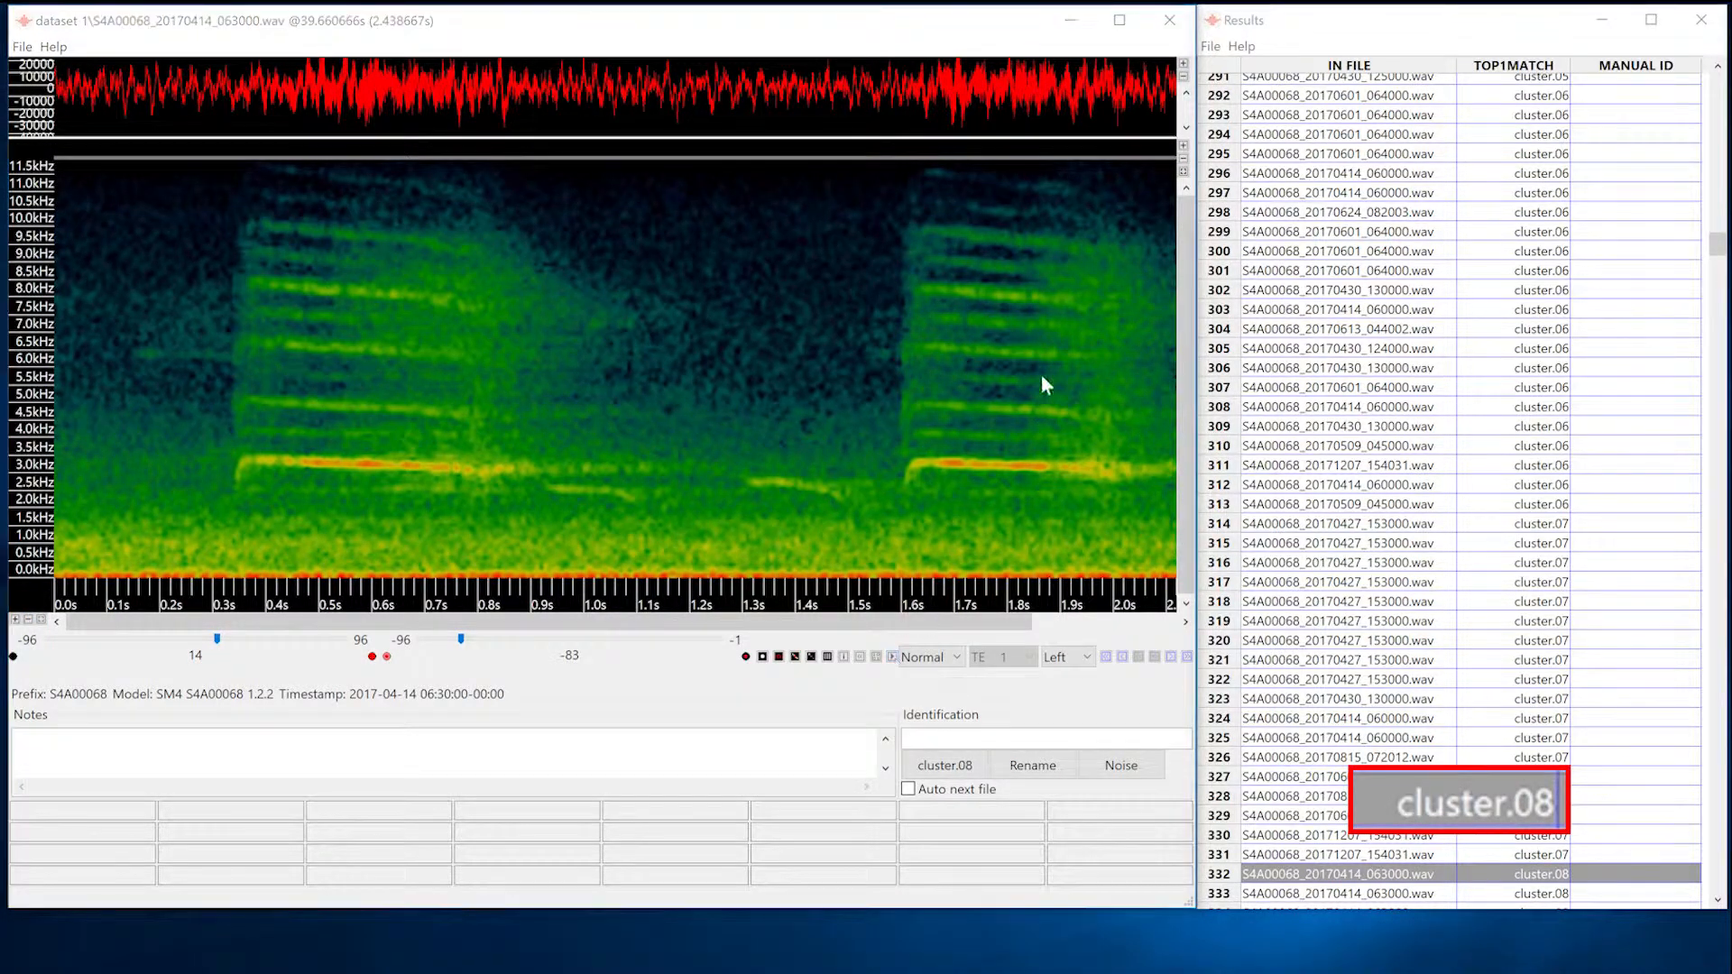
left_click(1211, 46)
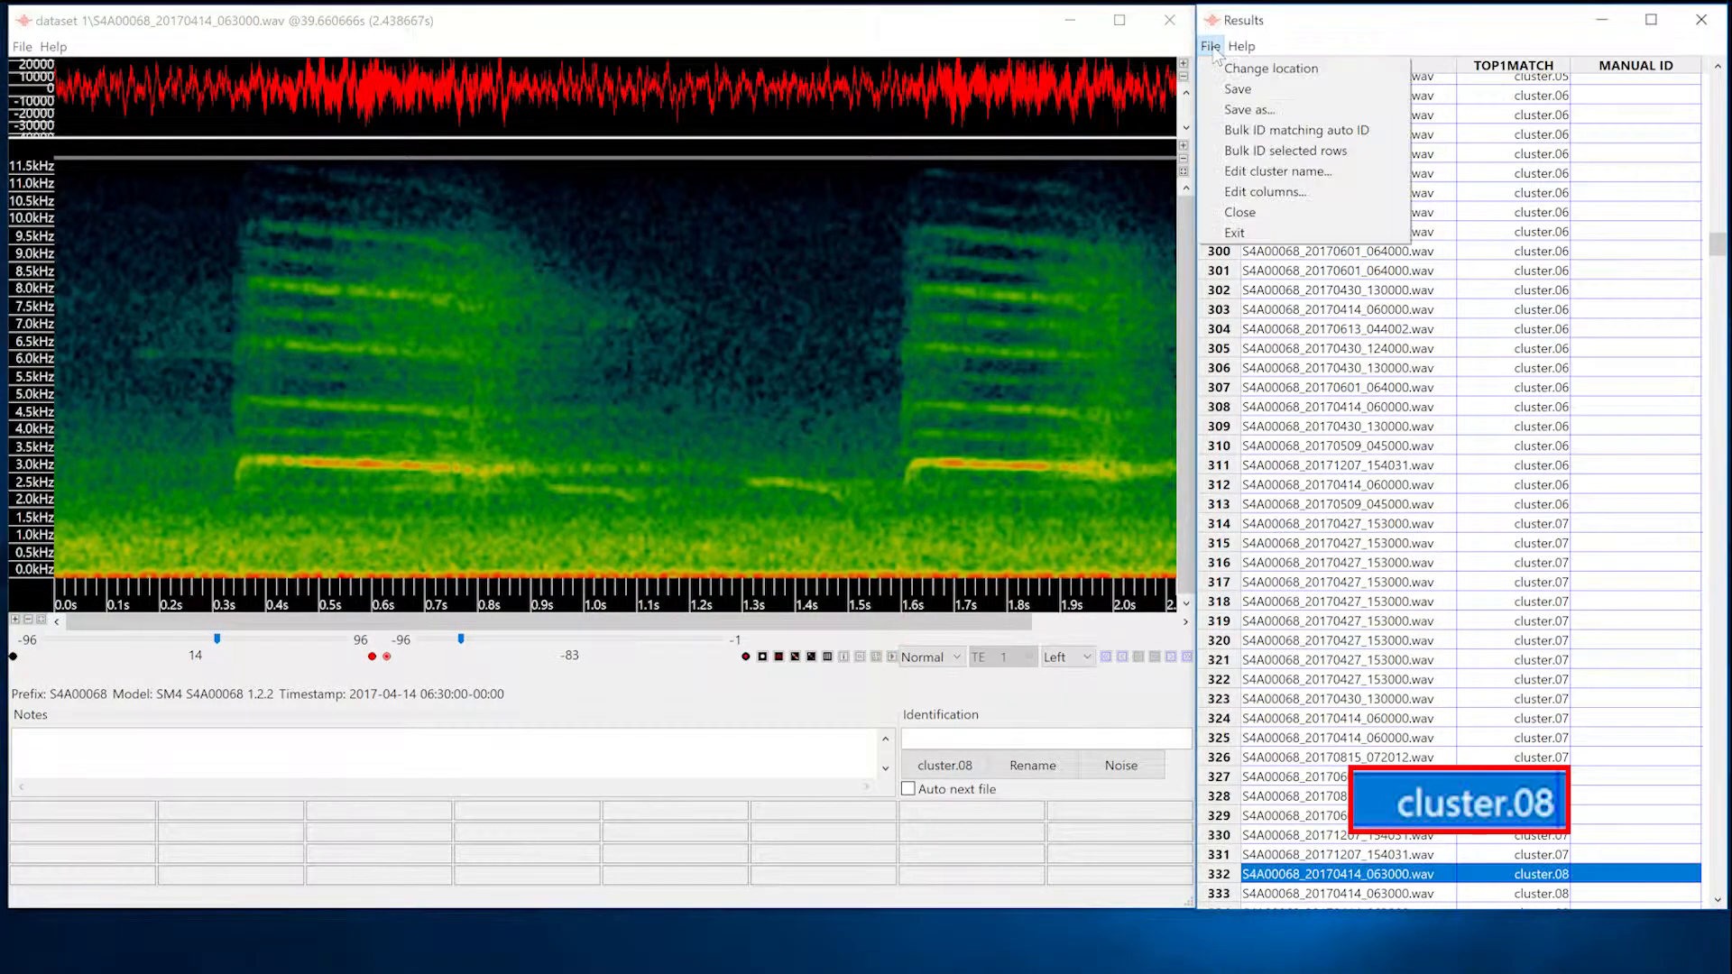
left_click(1252, 171)
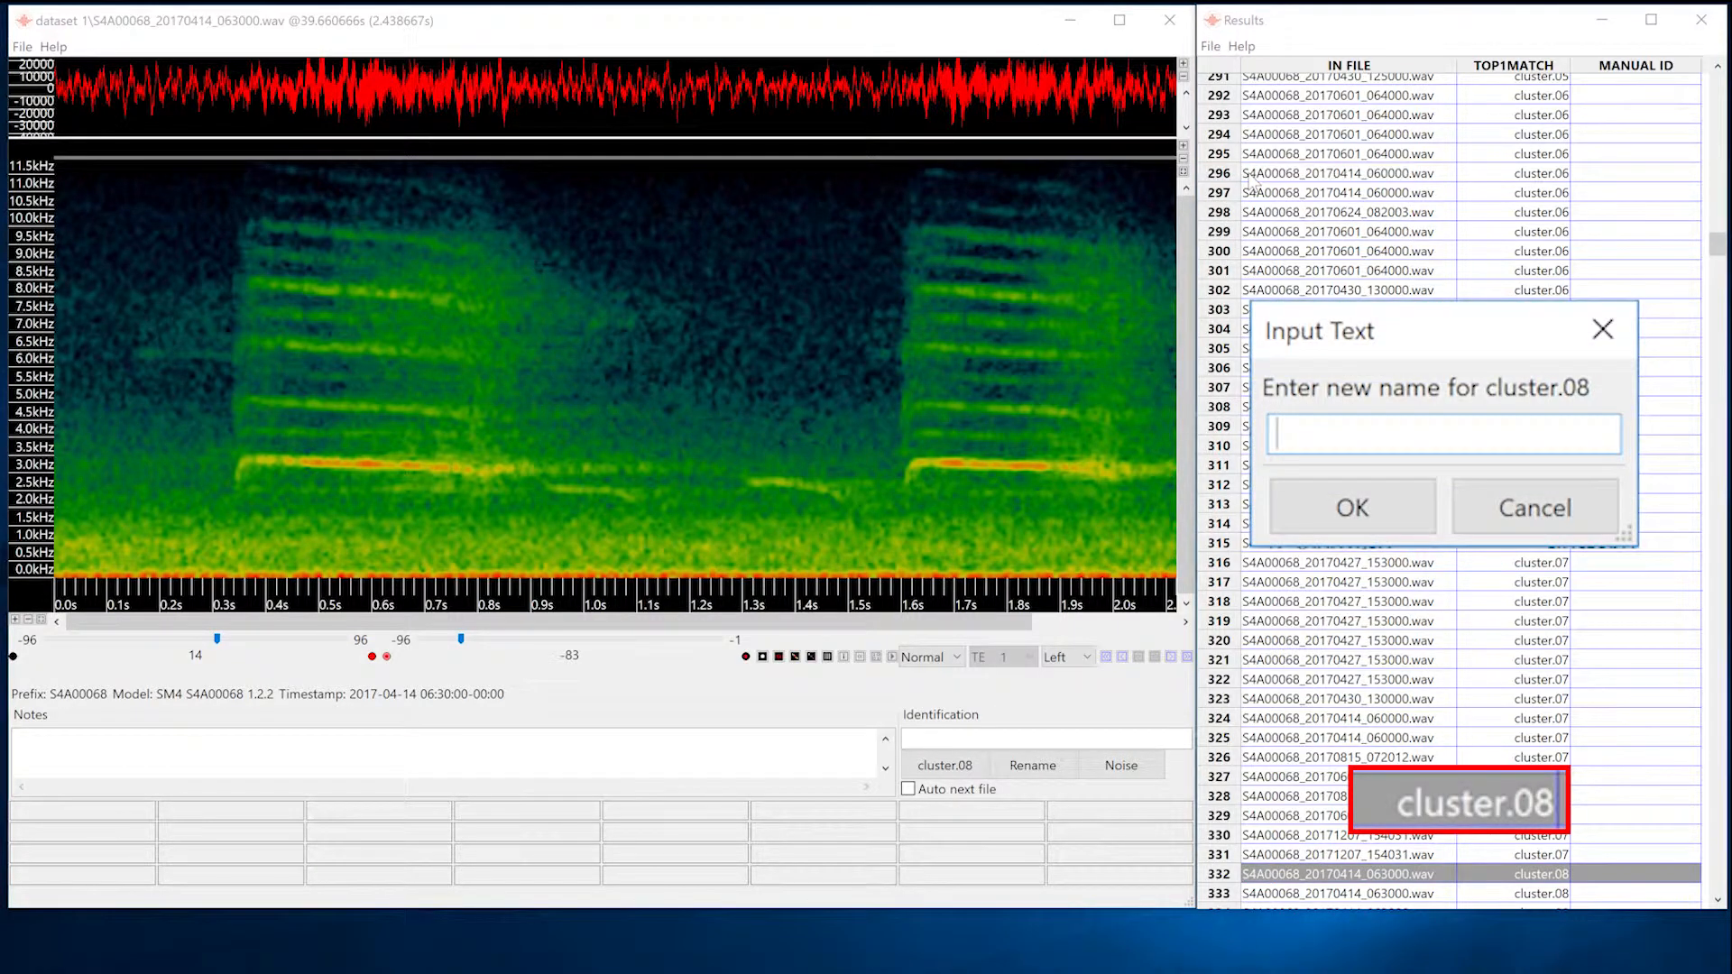
key("Return")
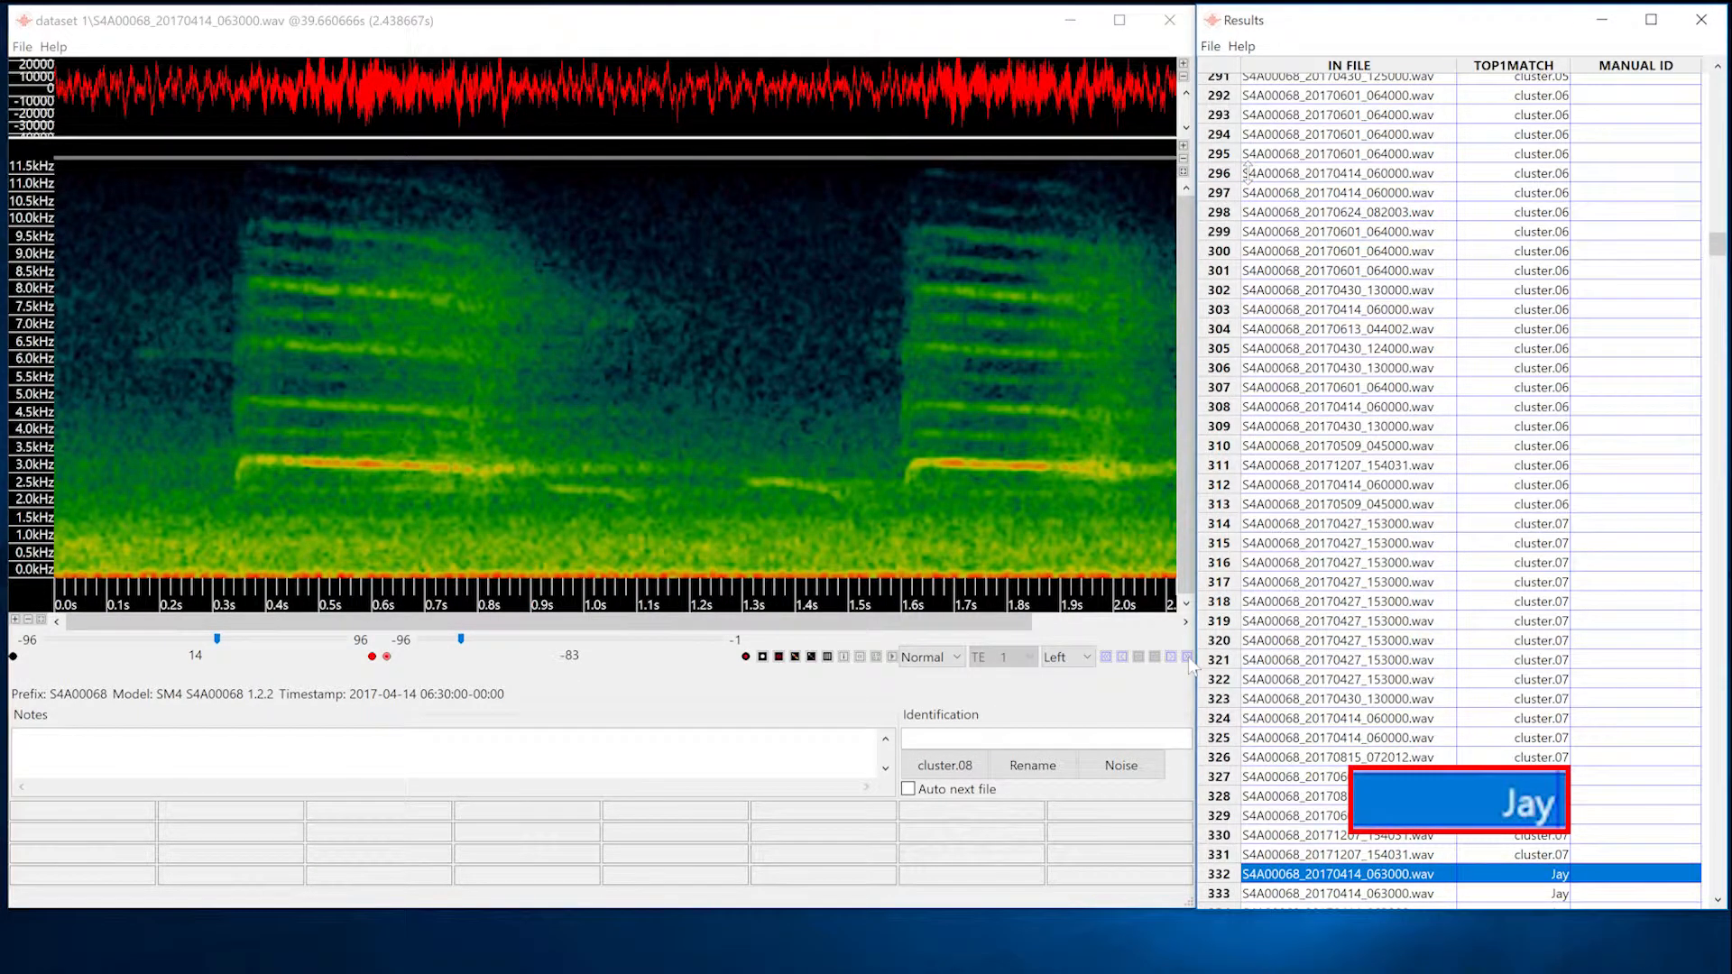
Go to the first vocalization of cluster.09 and rename that cluster as Jay too.
left_click(1187, 657)
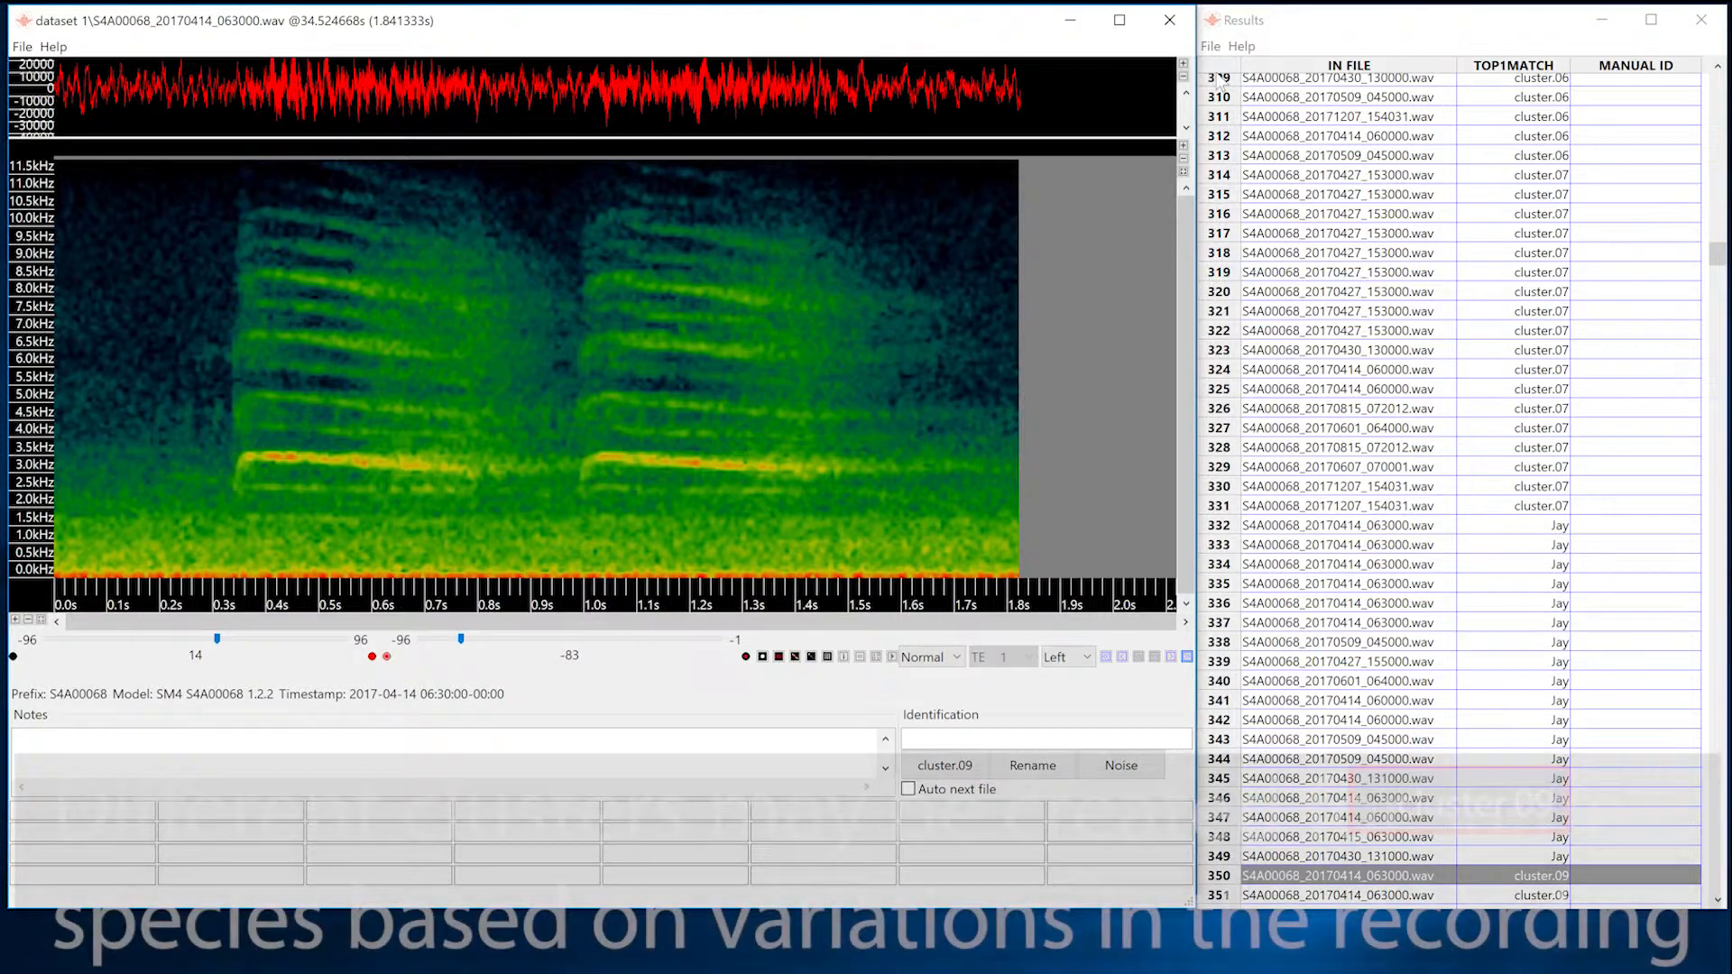
left_click(1210, 46)
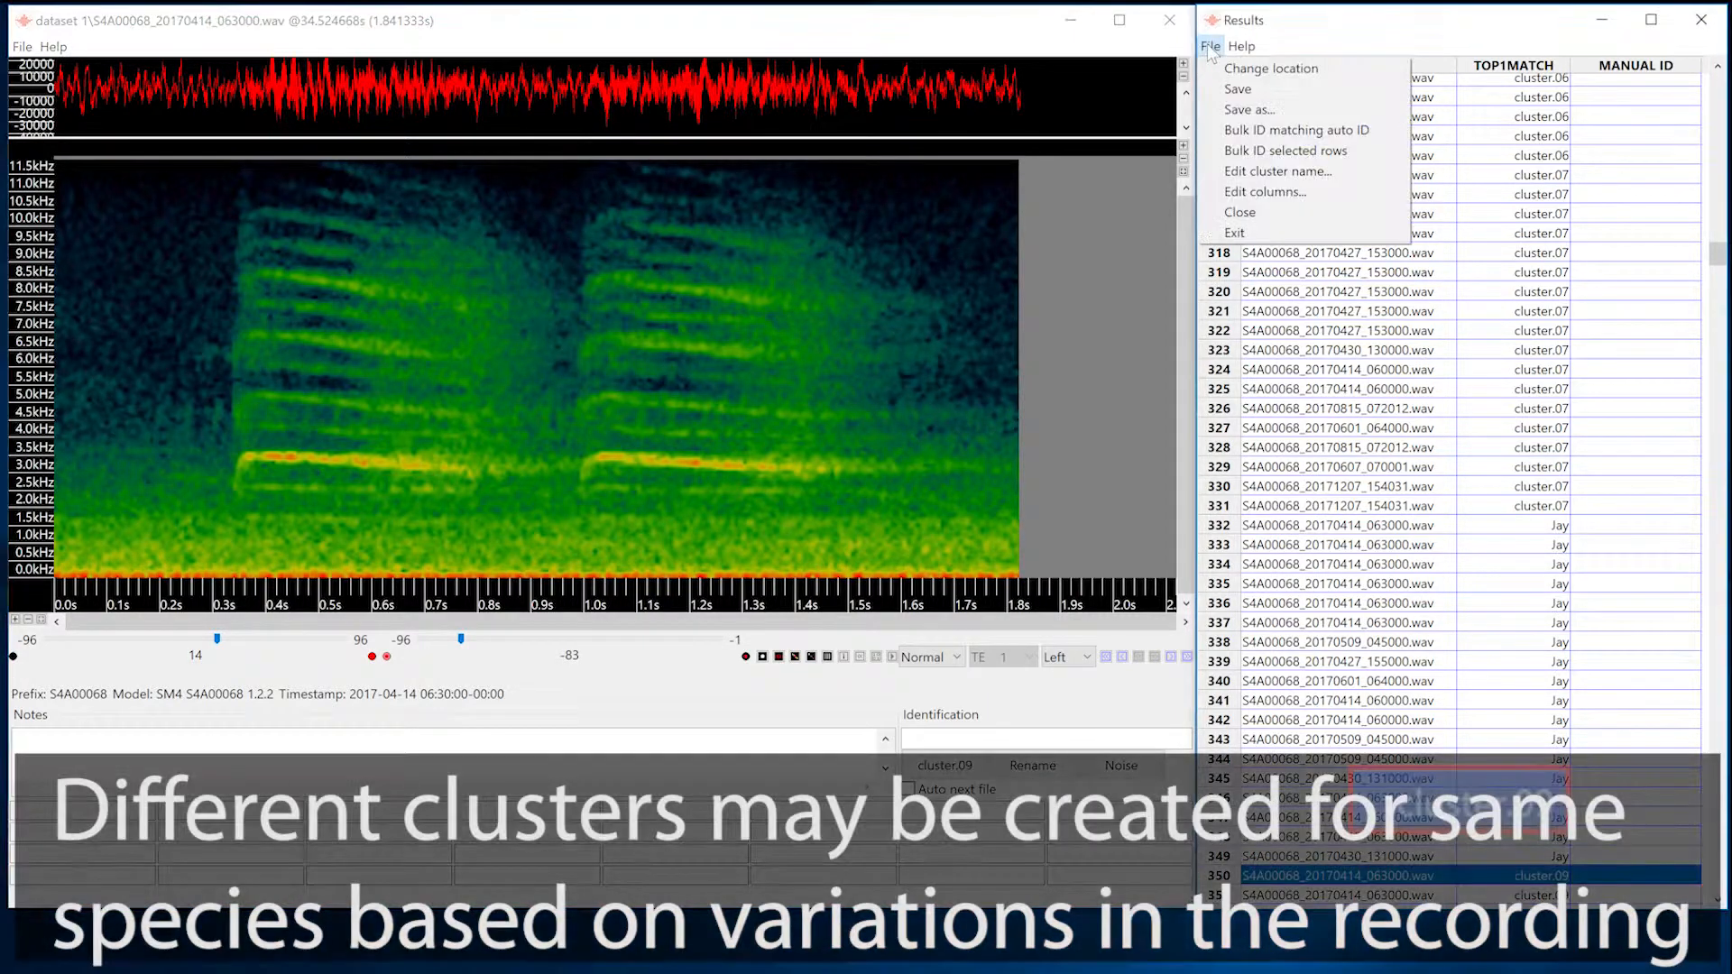
left_click(1246, 172)
type("Jay")
key("Return")
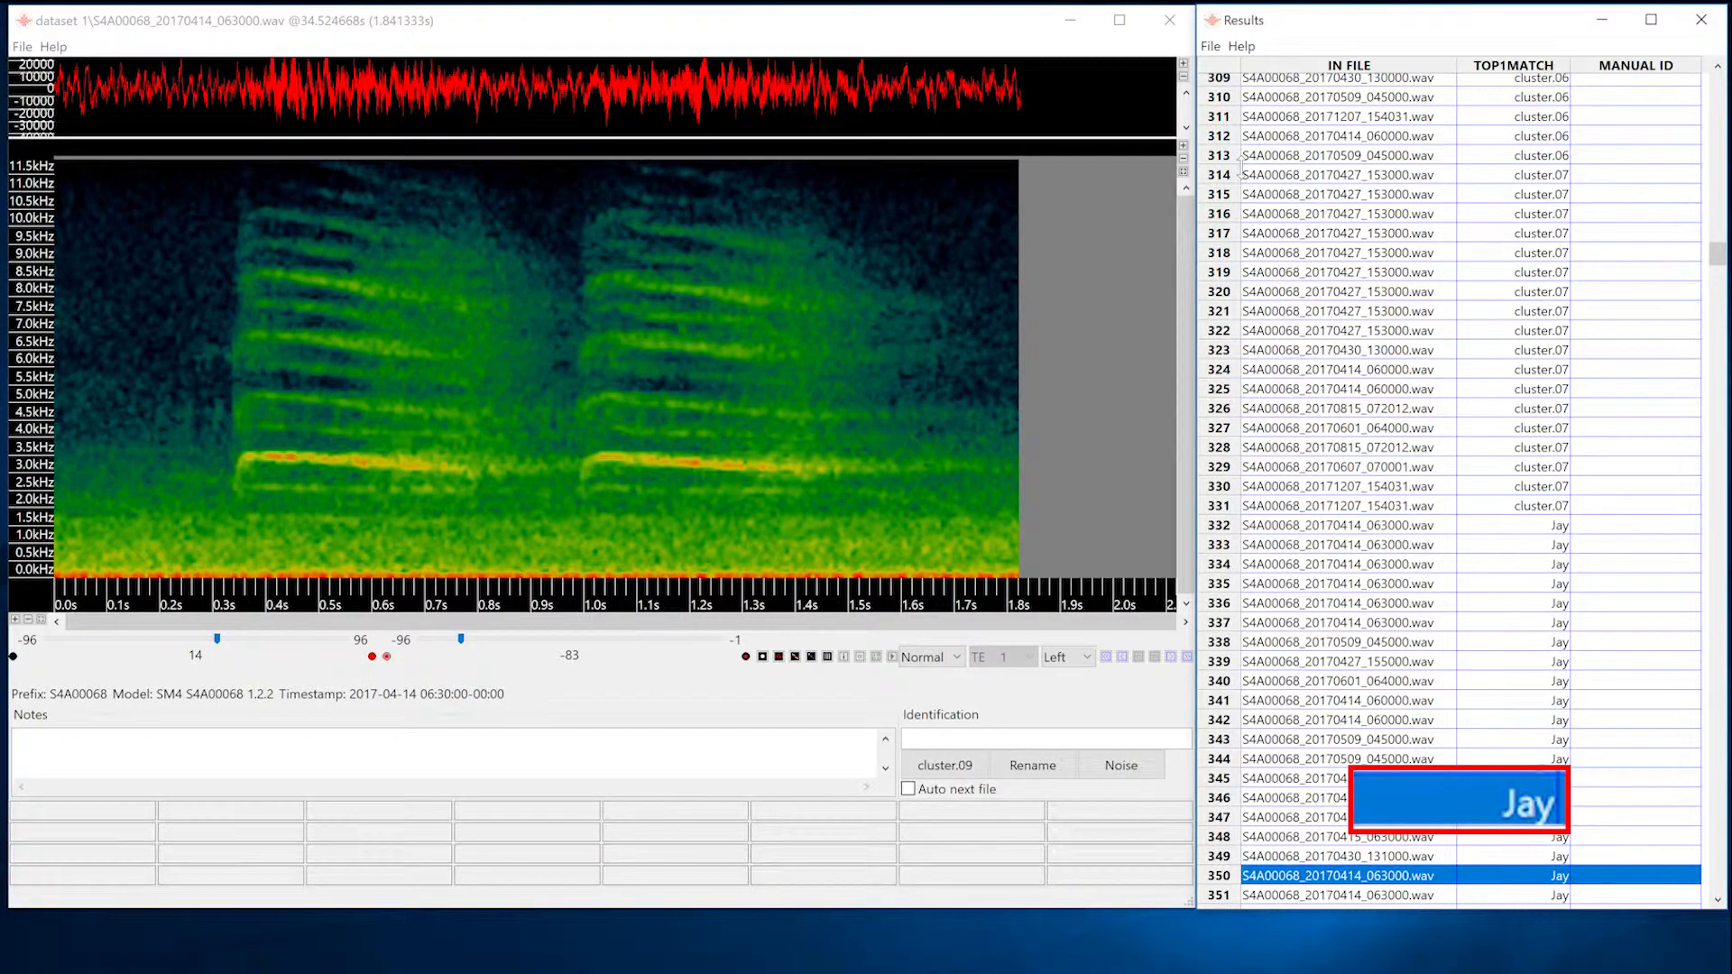
Skip ahead to cluster.12, play its second vocalization, and rename the cluster as Cardinal.
left_click(1187, 657)
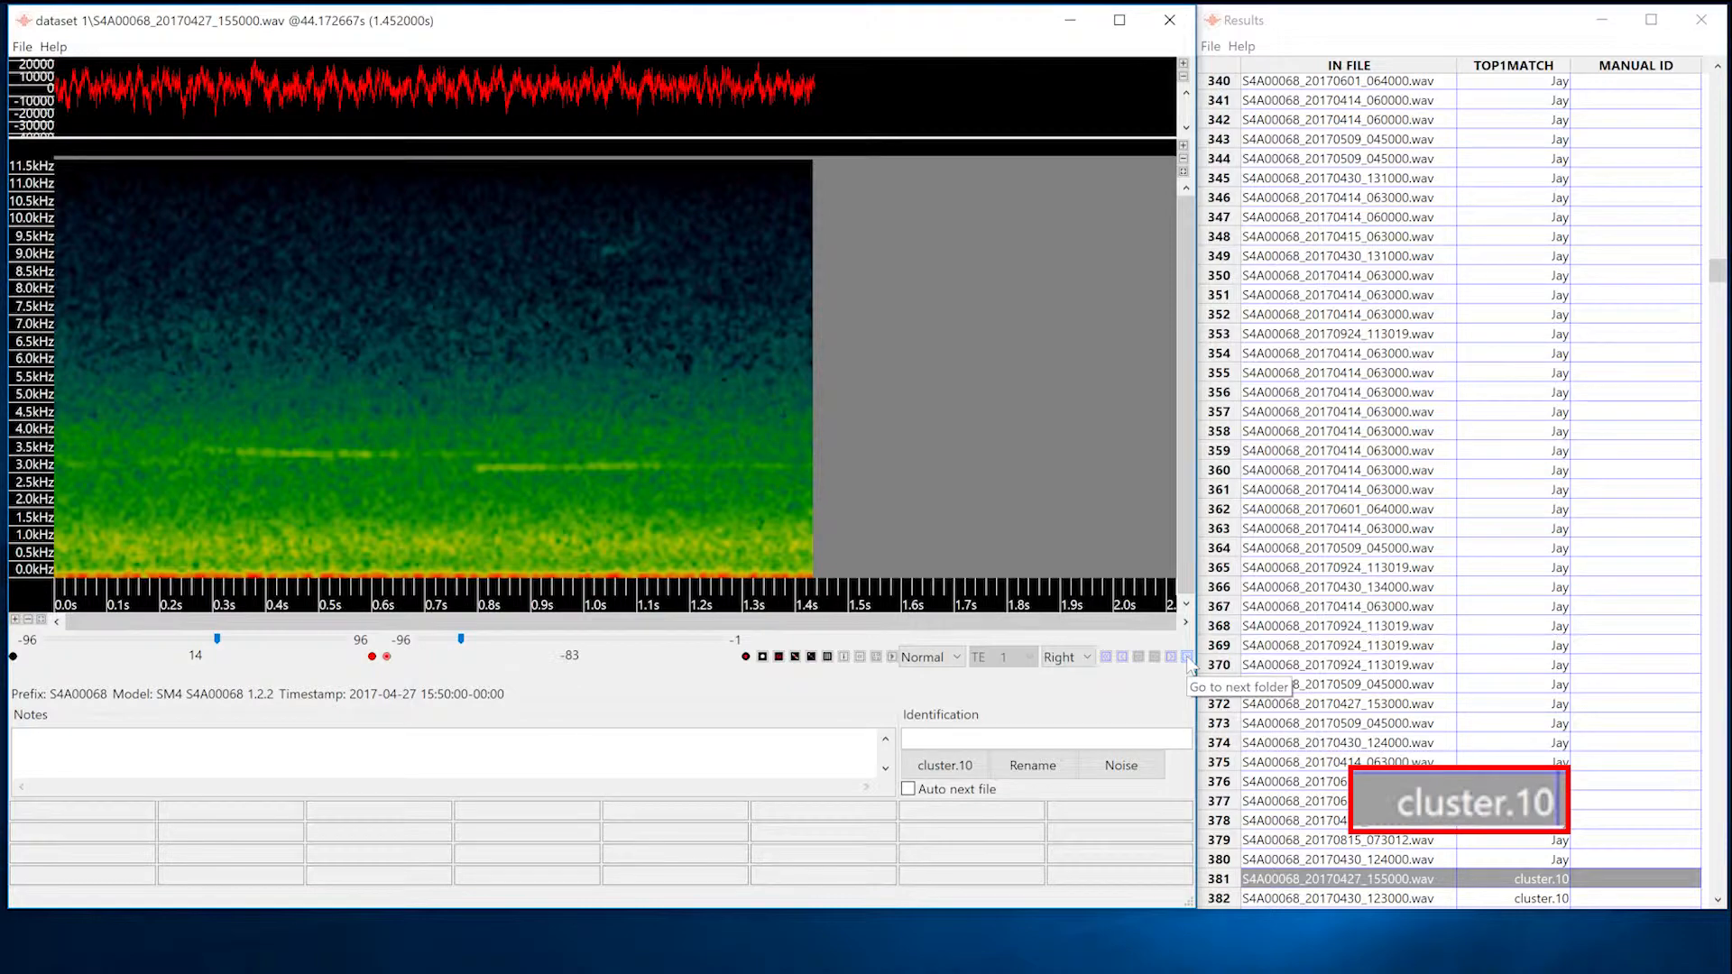
left_click(1188, 659)
left_click(1188, 657)
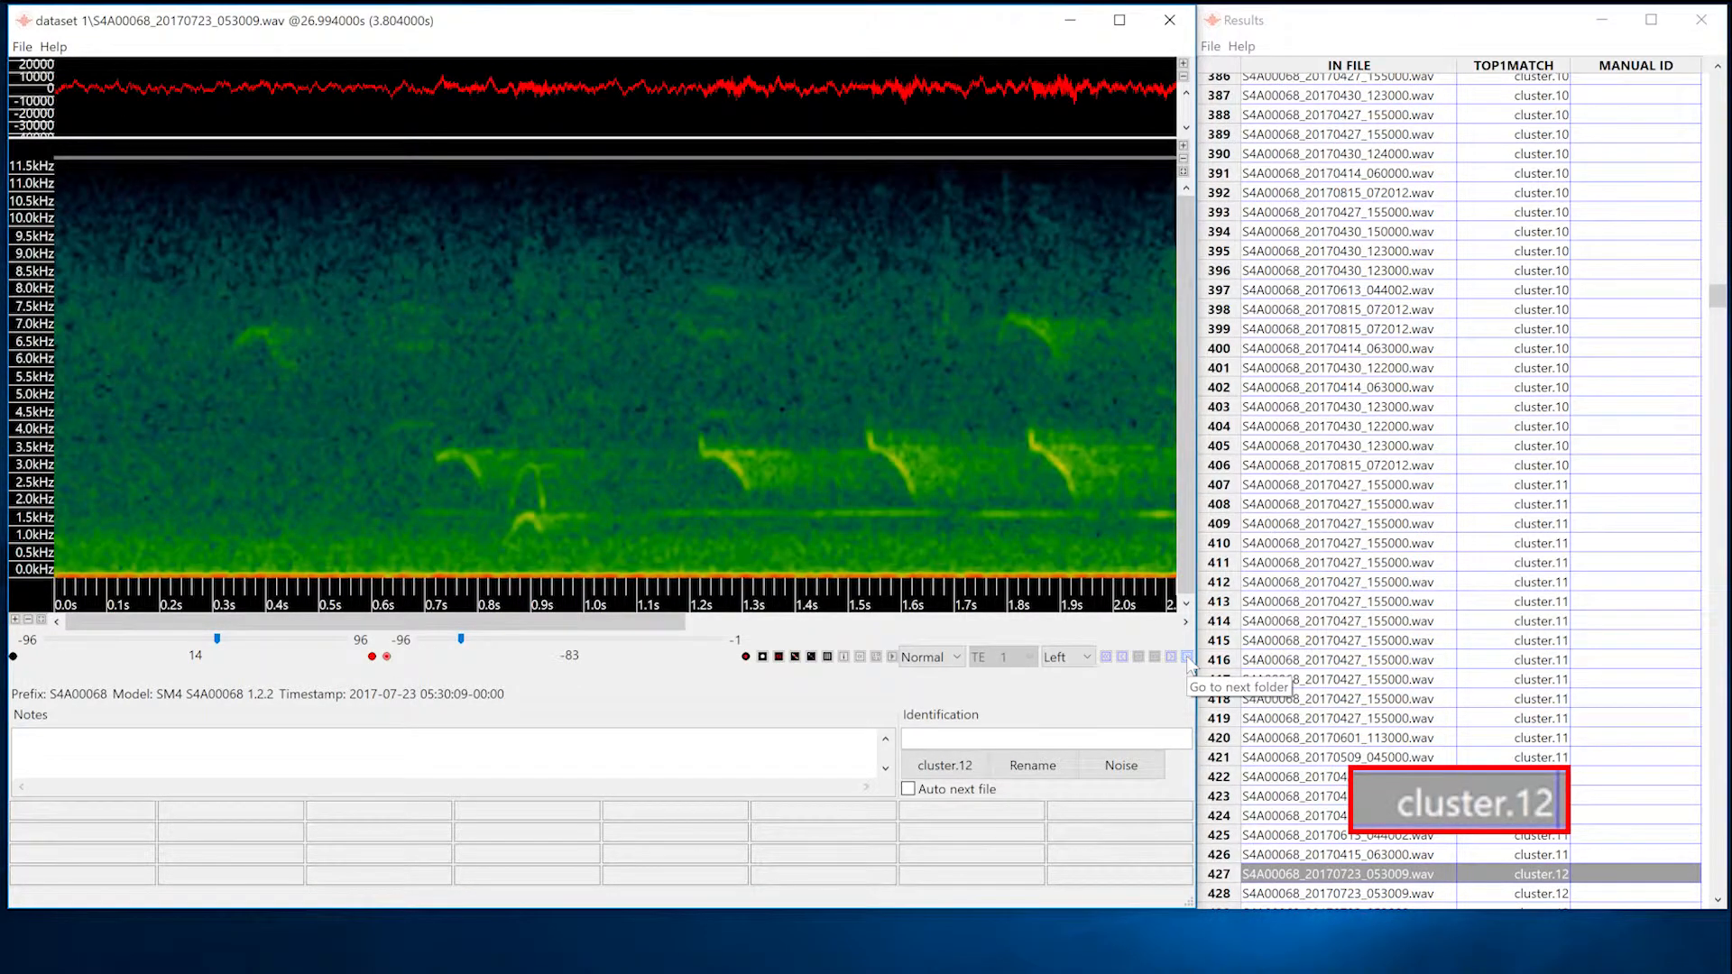
left_click(1170, 657)
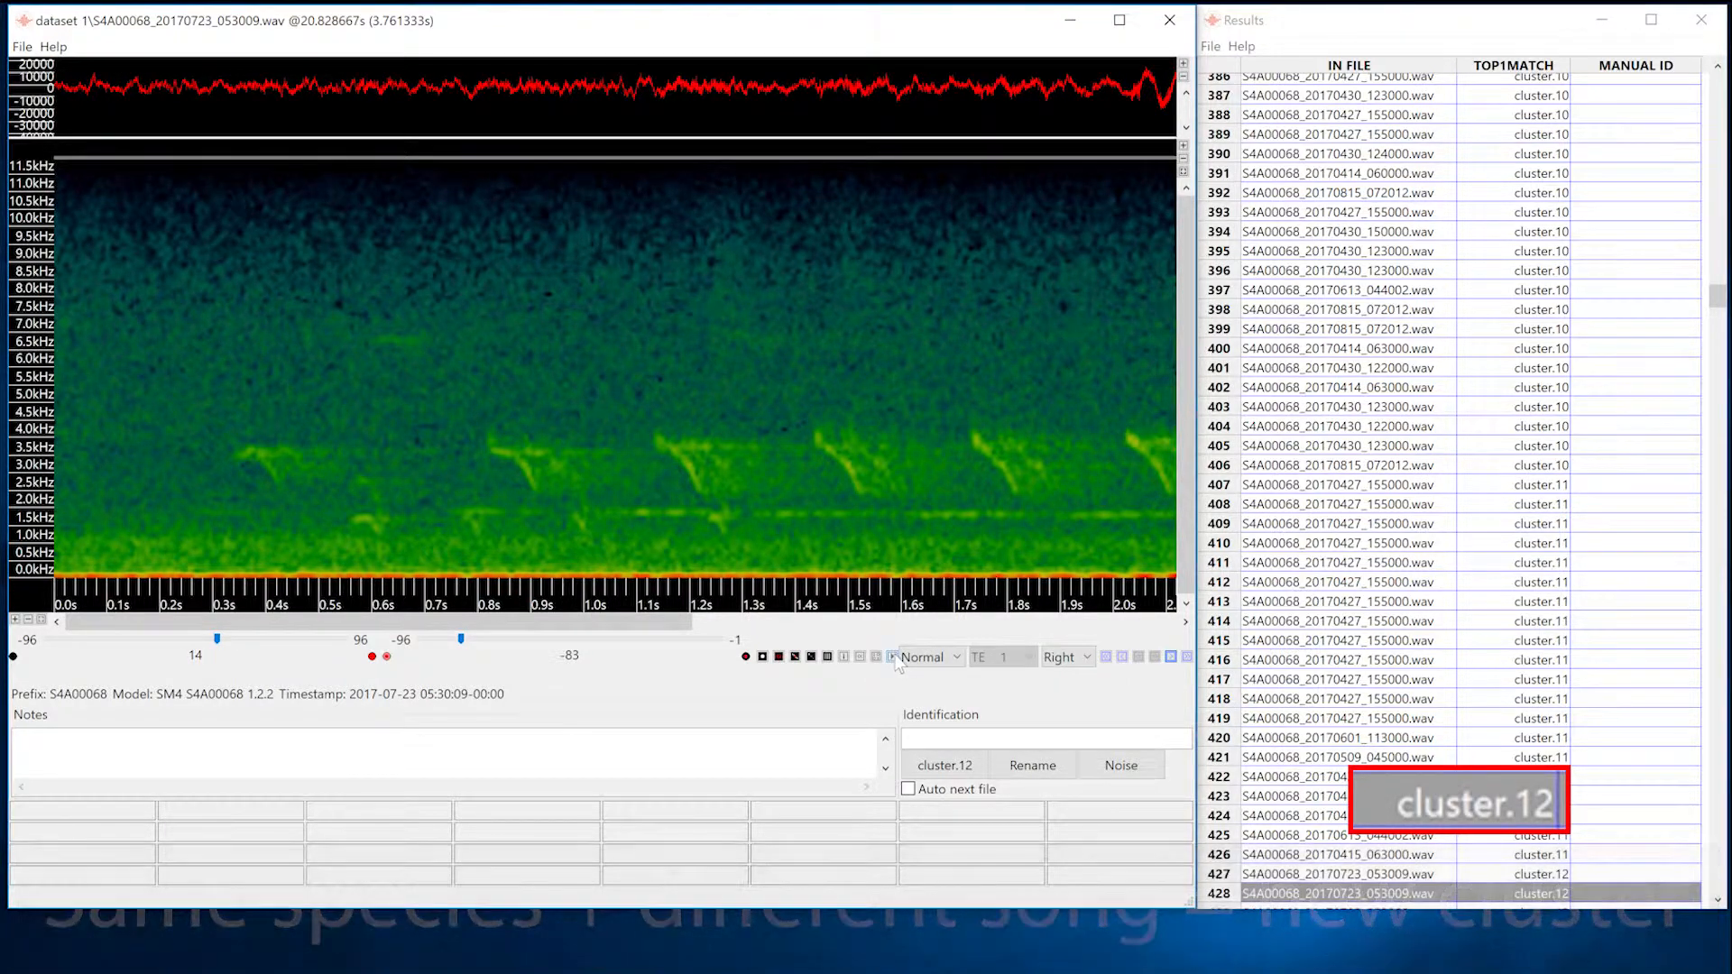
left_click(893, 658)
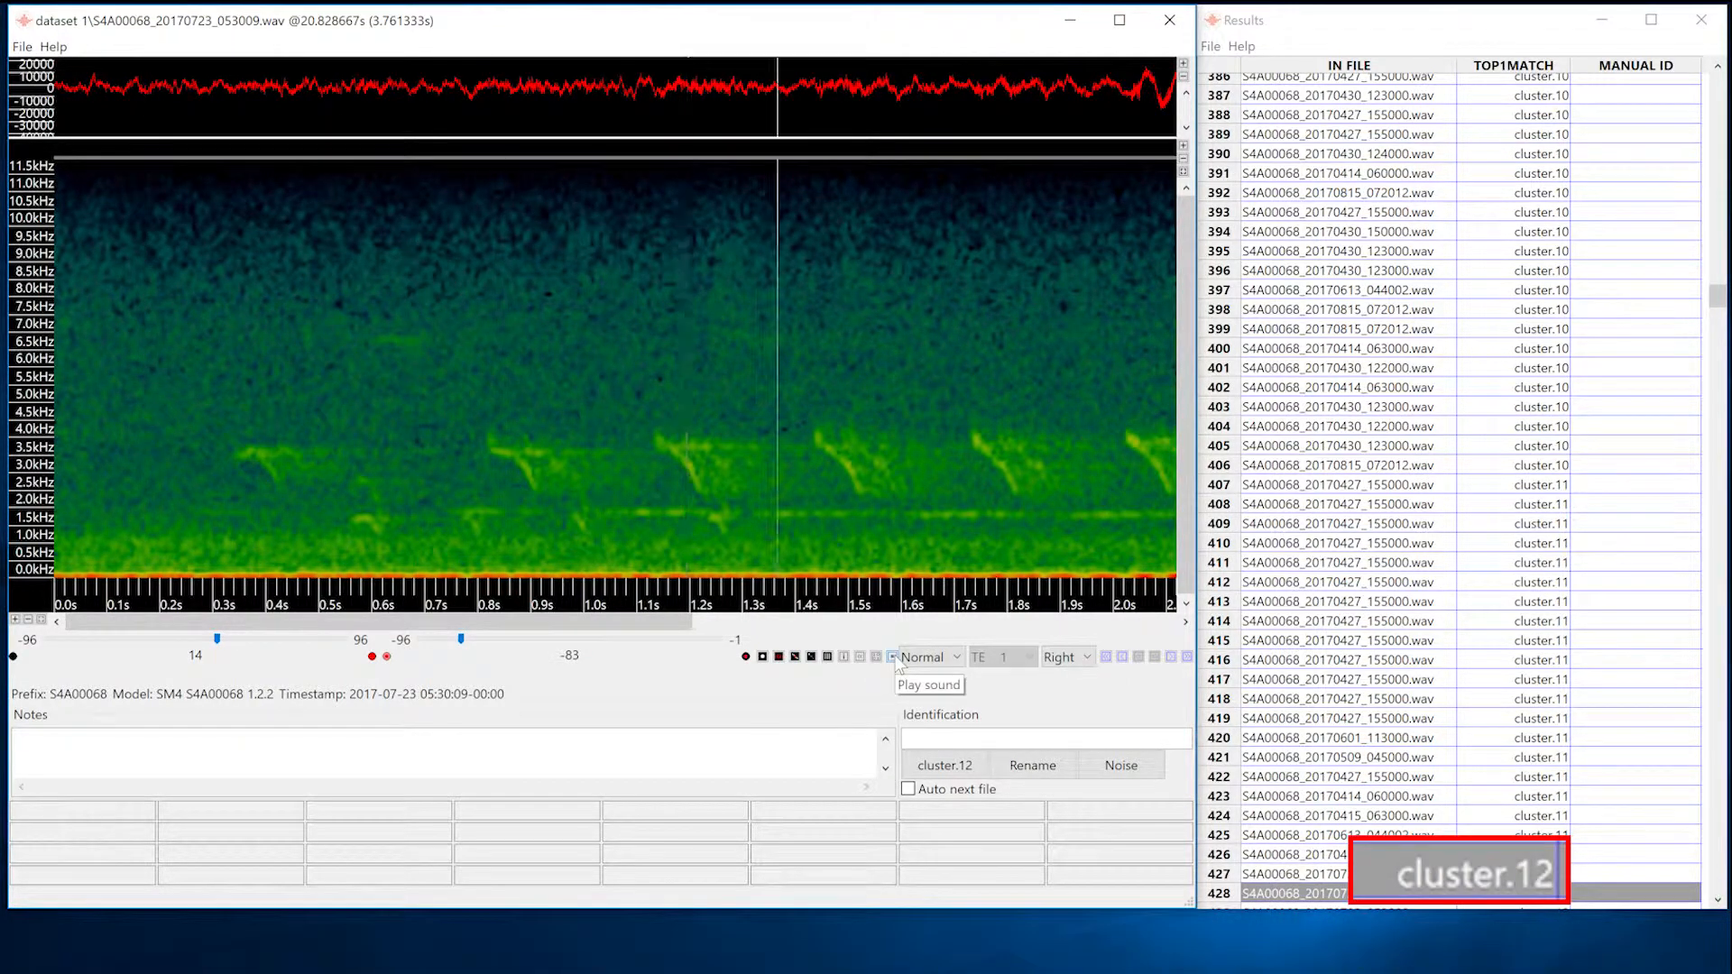
left_click(1210, 46)
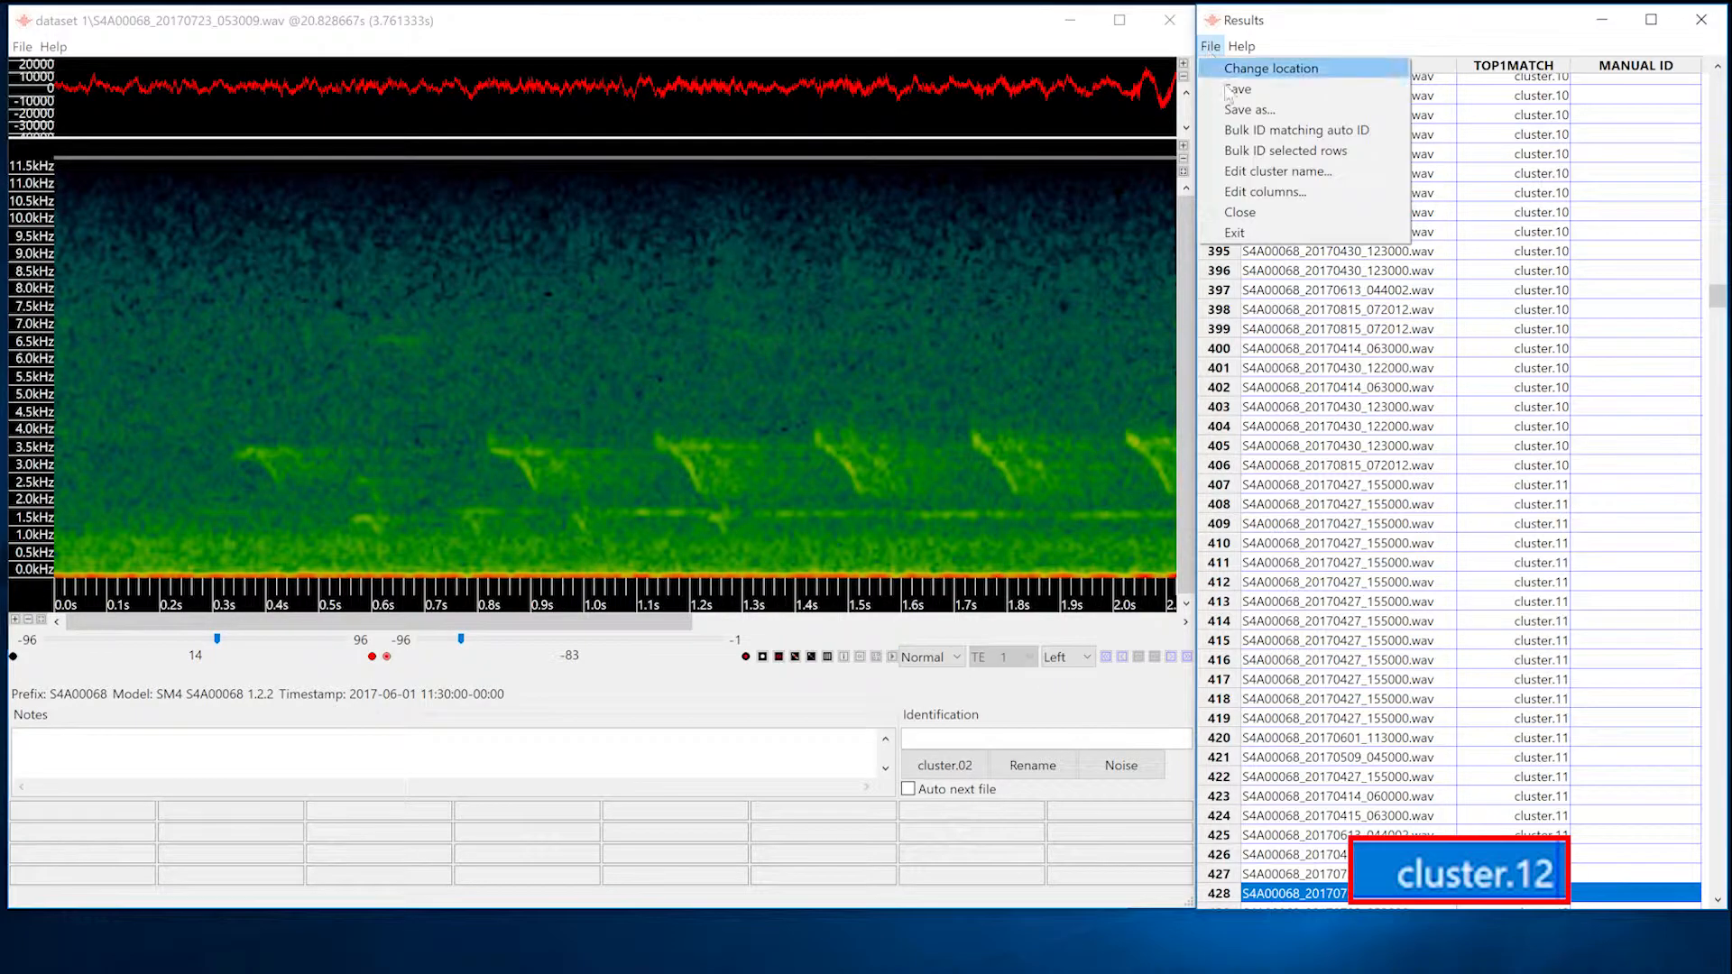
left_click(1263, 174)
type("Card")
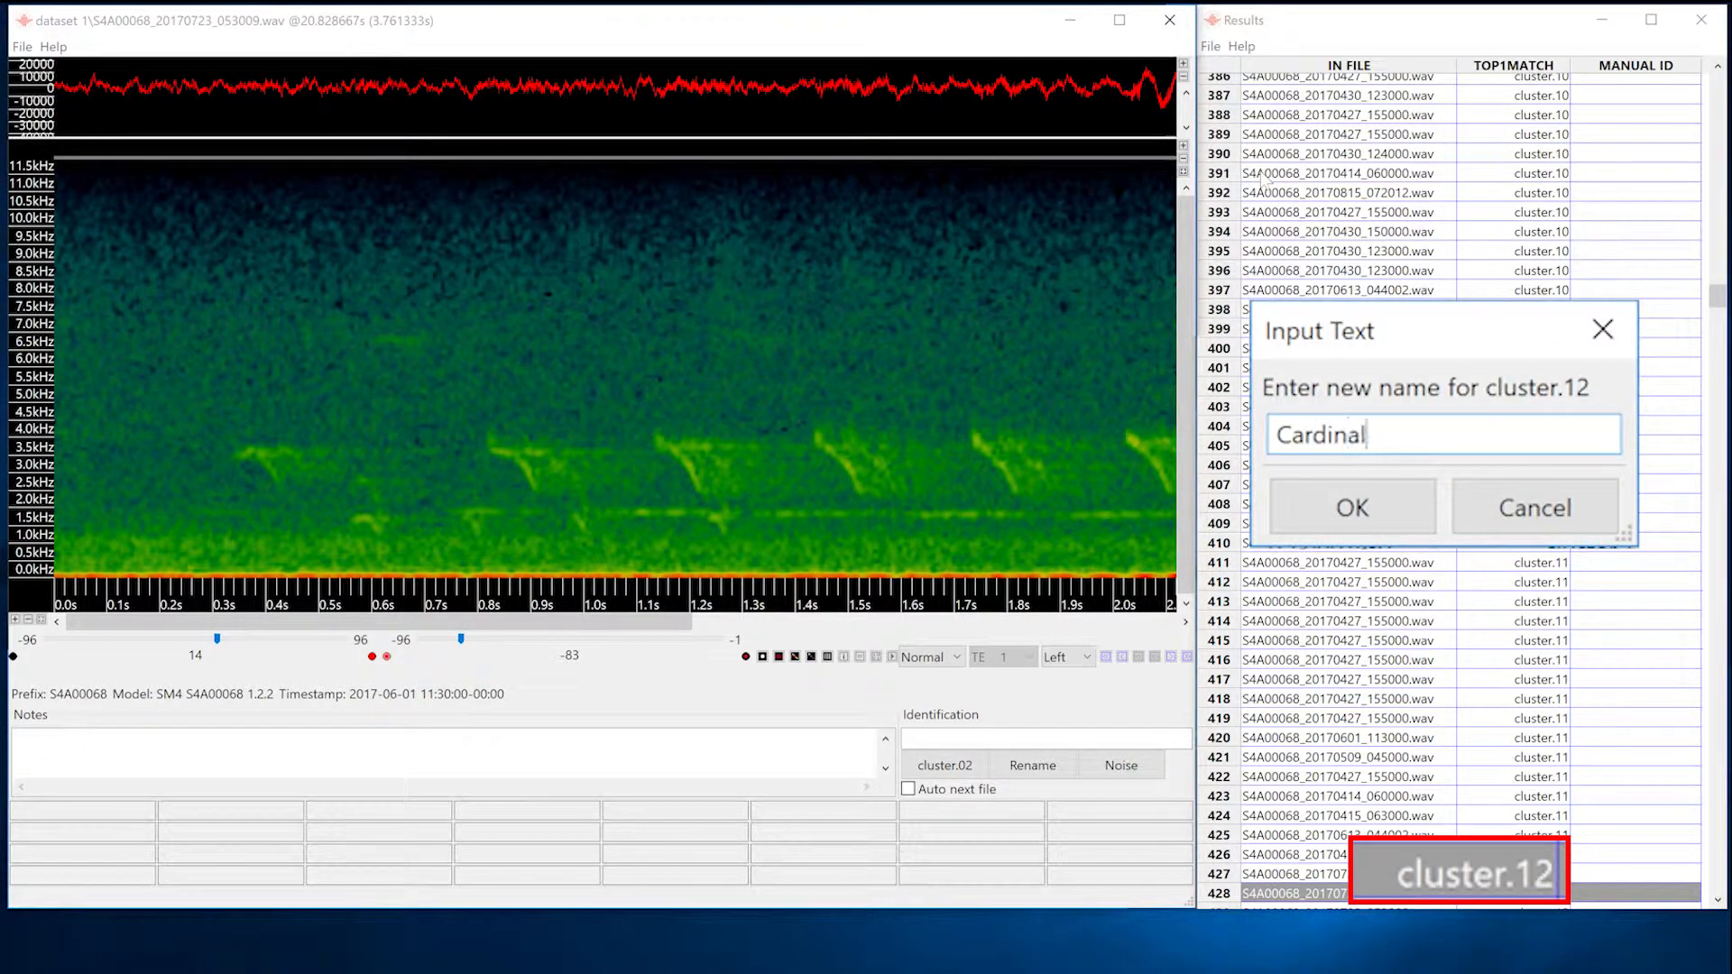
type("inal")
key("Return")
Look at the first vocalization of each following cluster, moving cluster by cluster up to cluster.26.
left_click(1188, 657)
left_click(1187, 657)
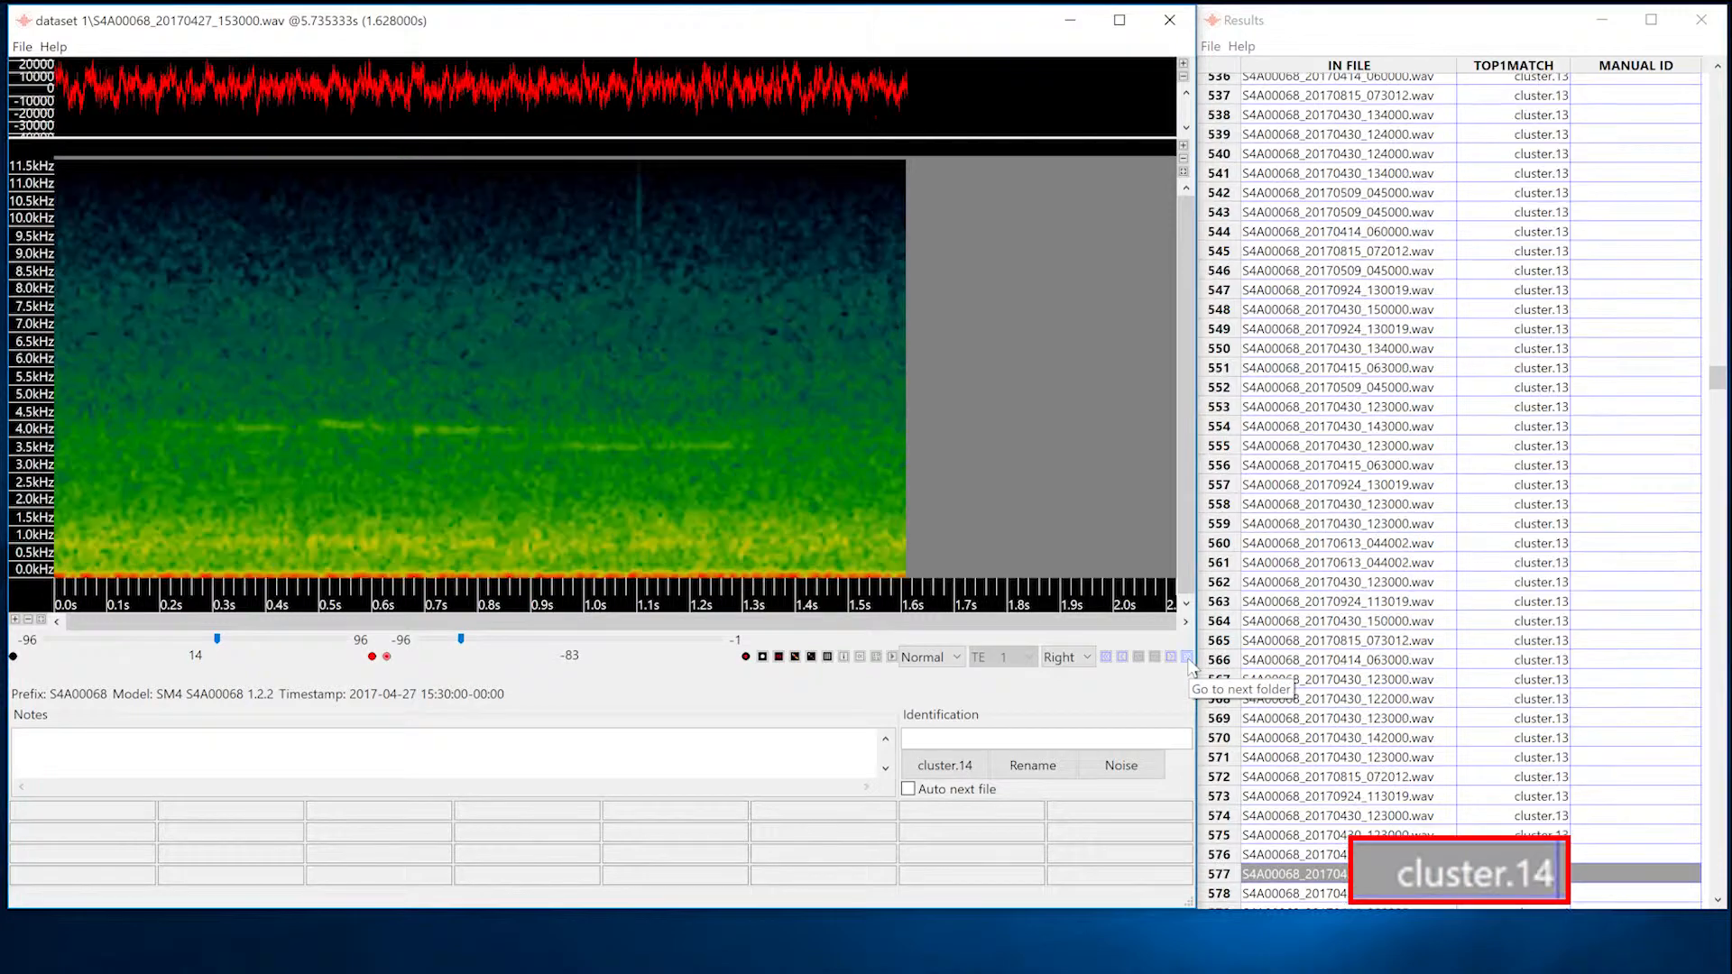
left_click(1188, 658)
left_click(1188, 657)
left_click(1187, 658)
left_click(1187, 658)
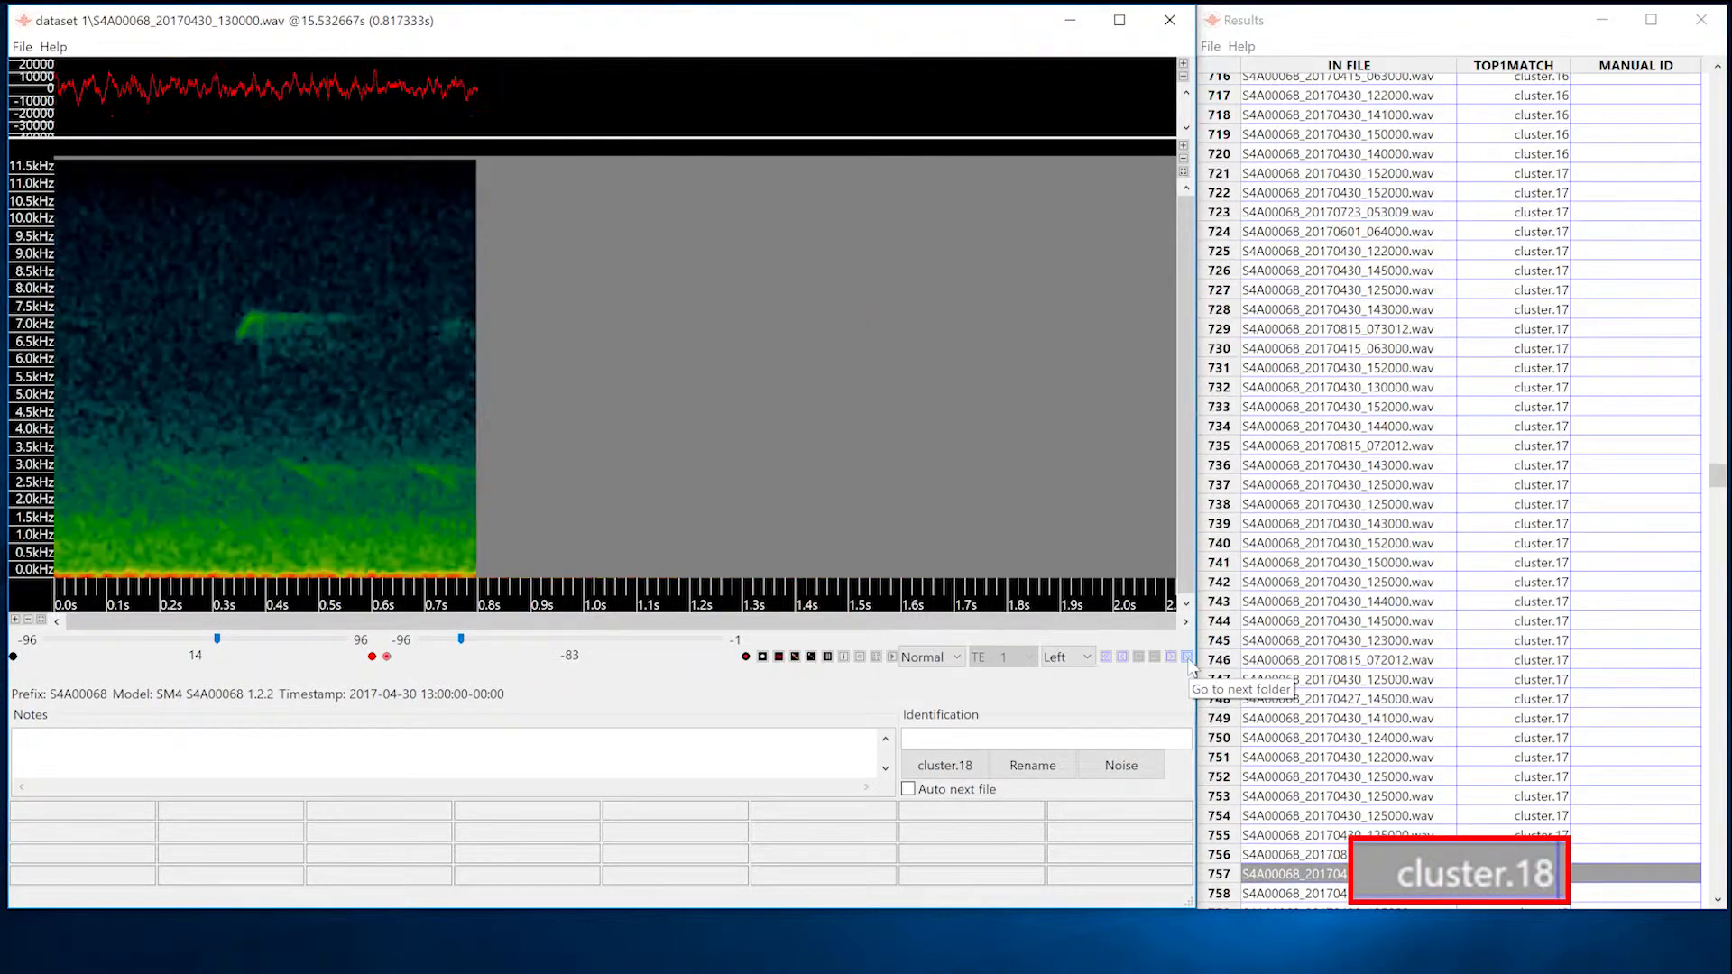
left_click(1187, 657)
left_click(1187, 657)
left_click(1187, 657)
left_click(1187, 657)
left_click(1187, 656)
left_click(1187, 657)
left_click(1187, 656)
left_click(1187, 657)
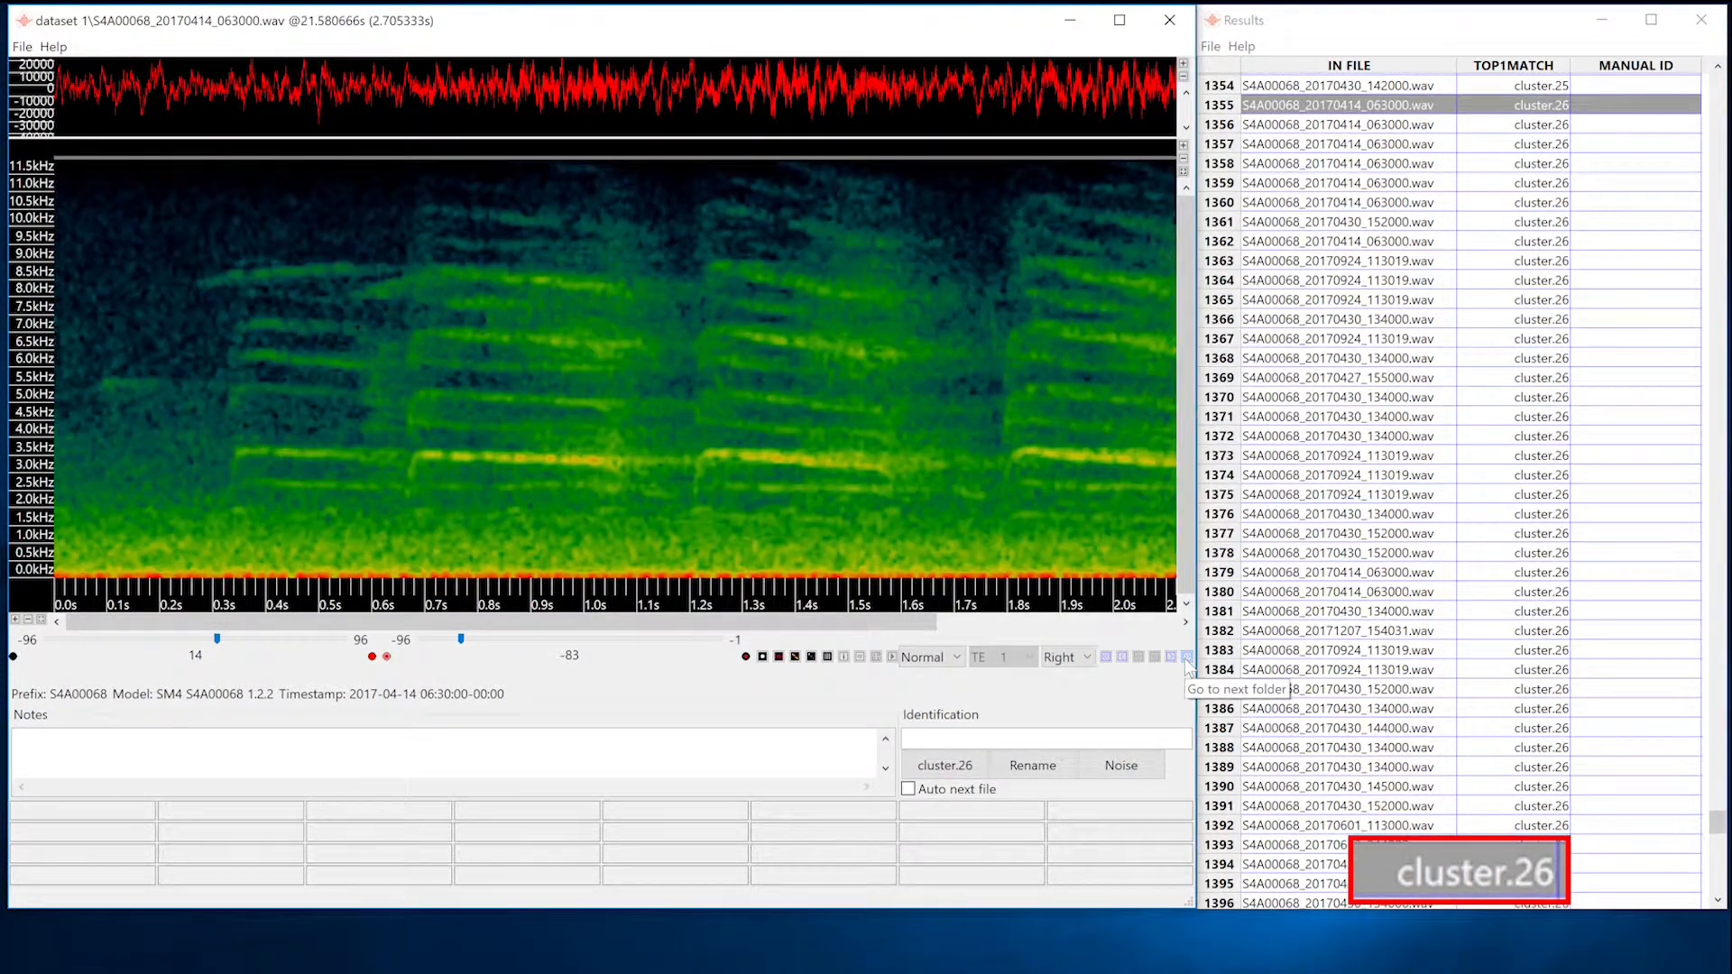
View the first six vocalizations of cluster.26 and rename the cluster as Jay.
left_click(1171, 658)
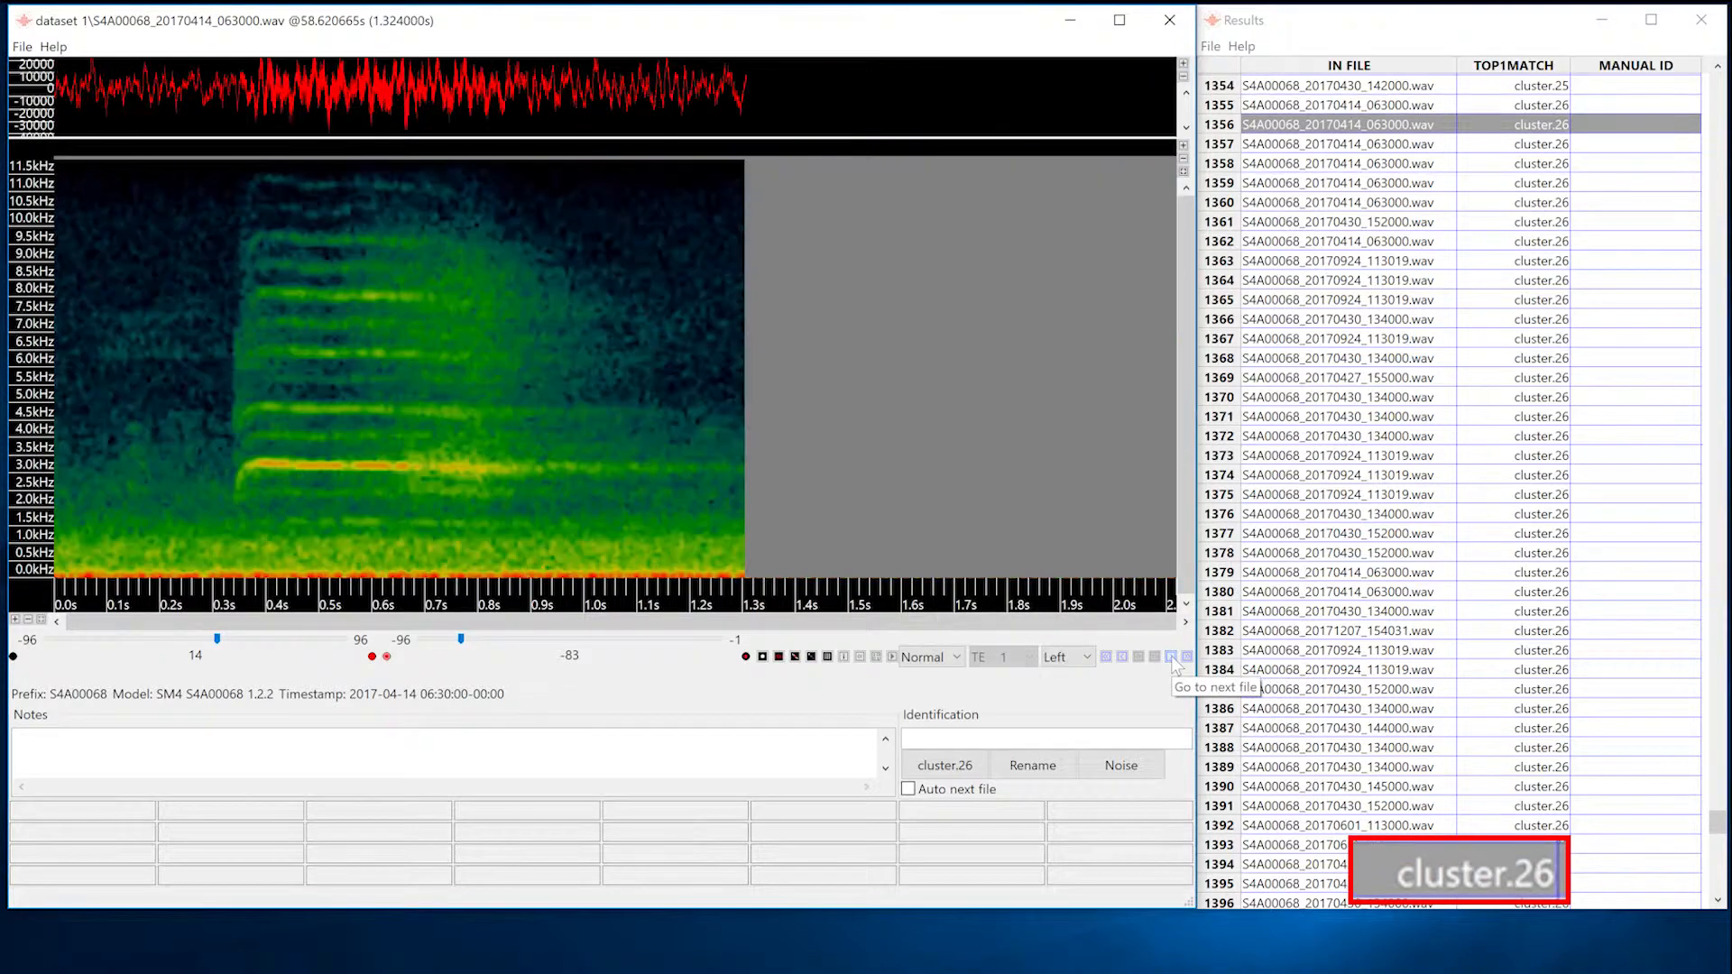
left_click(1171, 658)
left_click(1171, 658)
left_click(1171, 658)
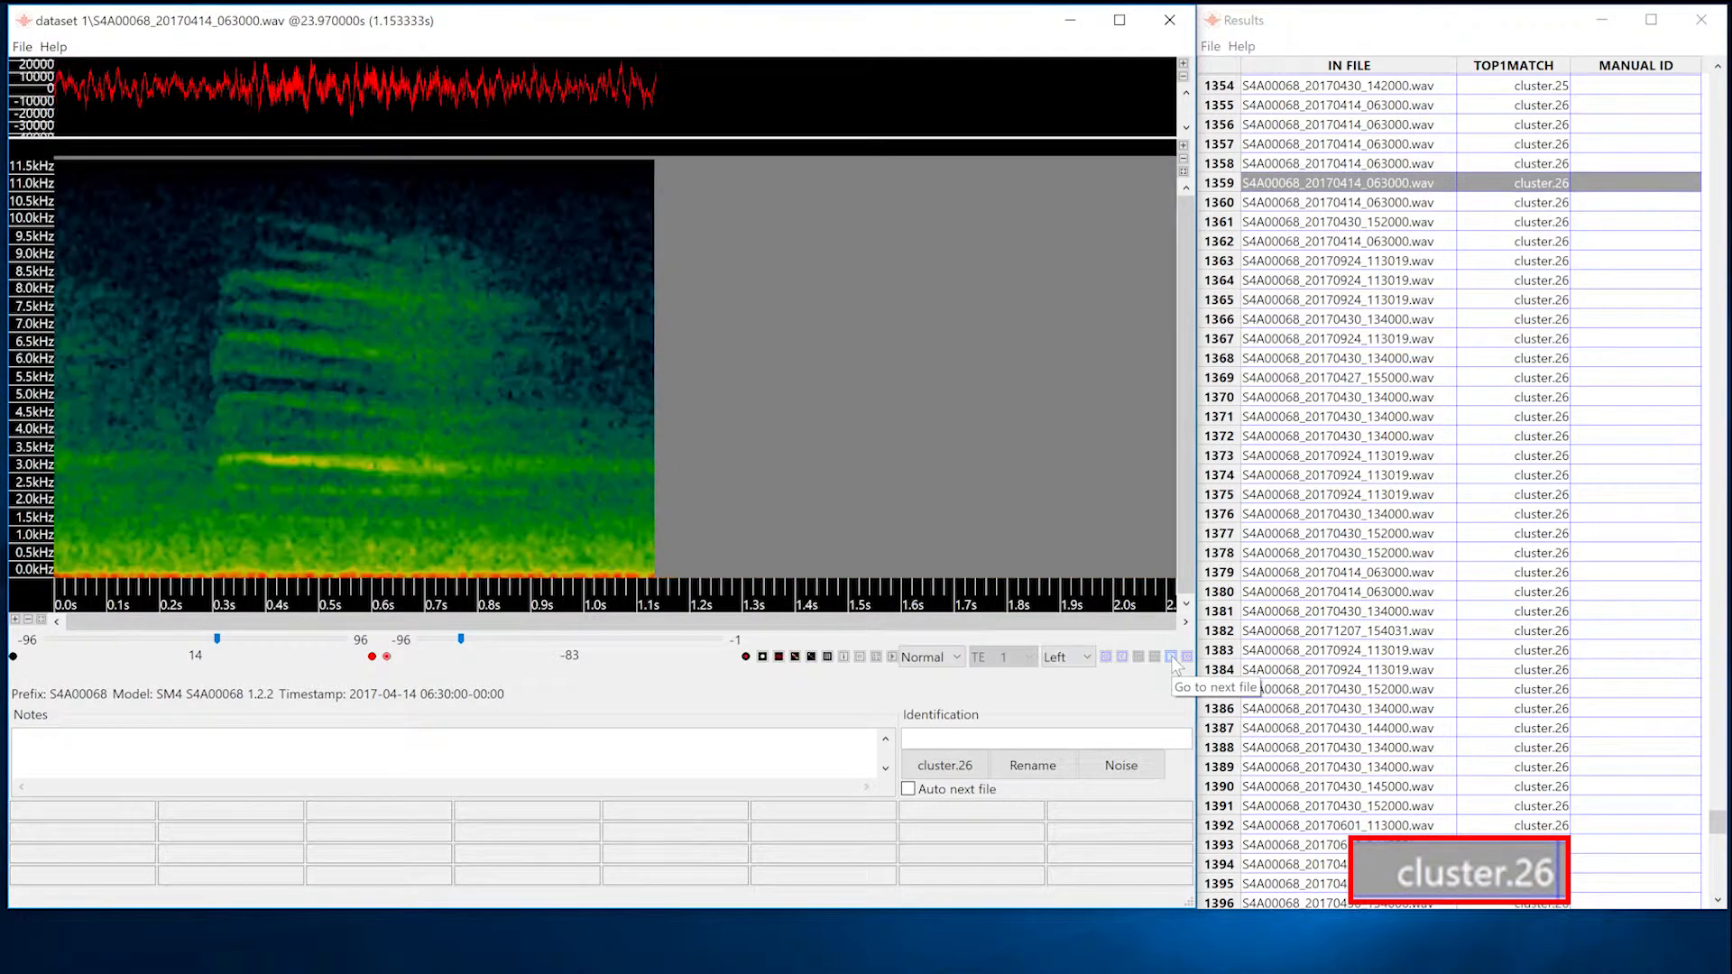
left_click(1171, 658)
left_click(1211, 46)
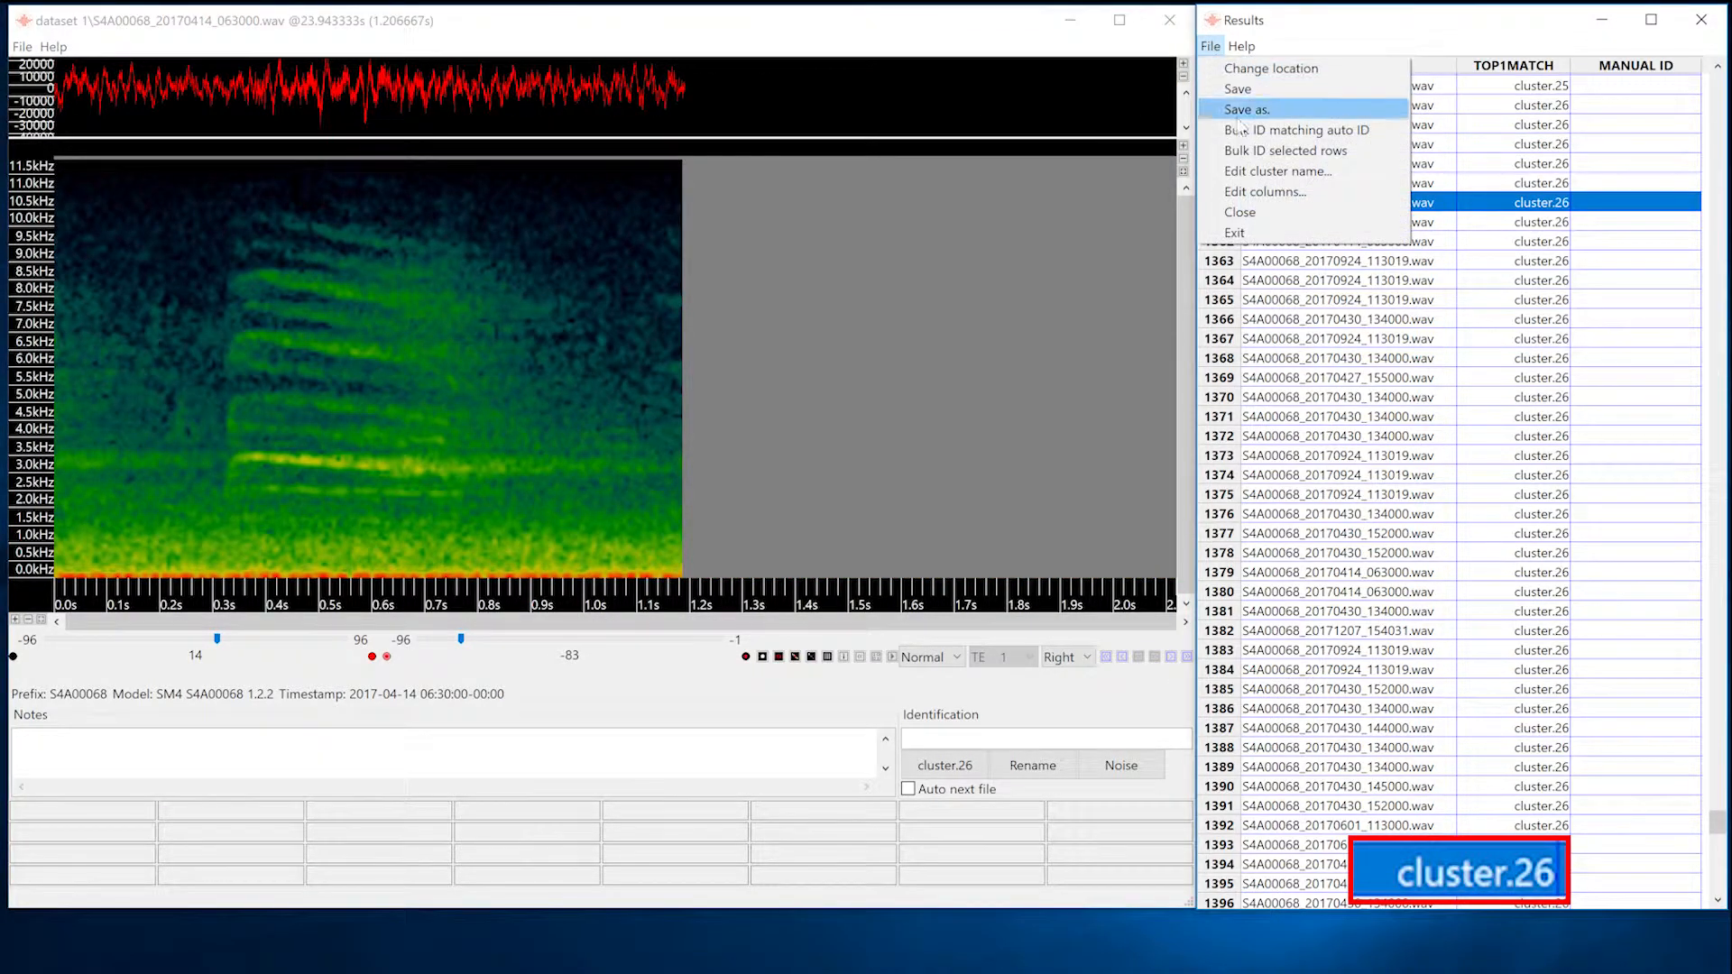
left_click(1266, 171)
type("J")
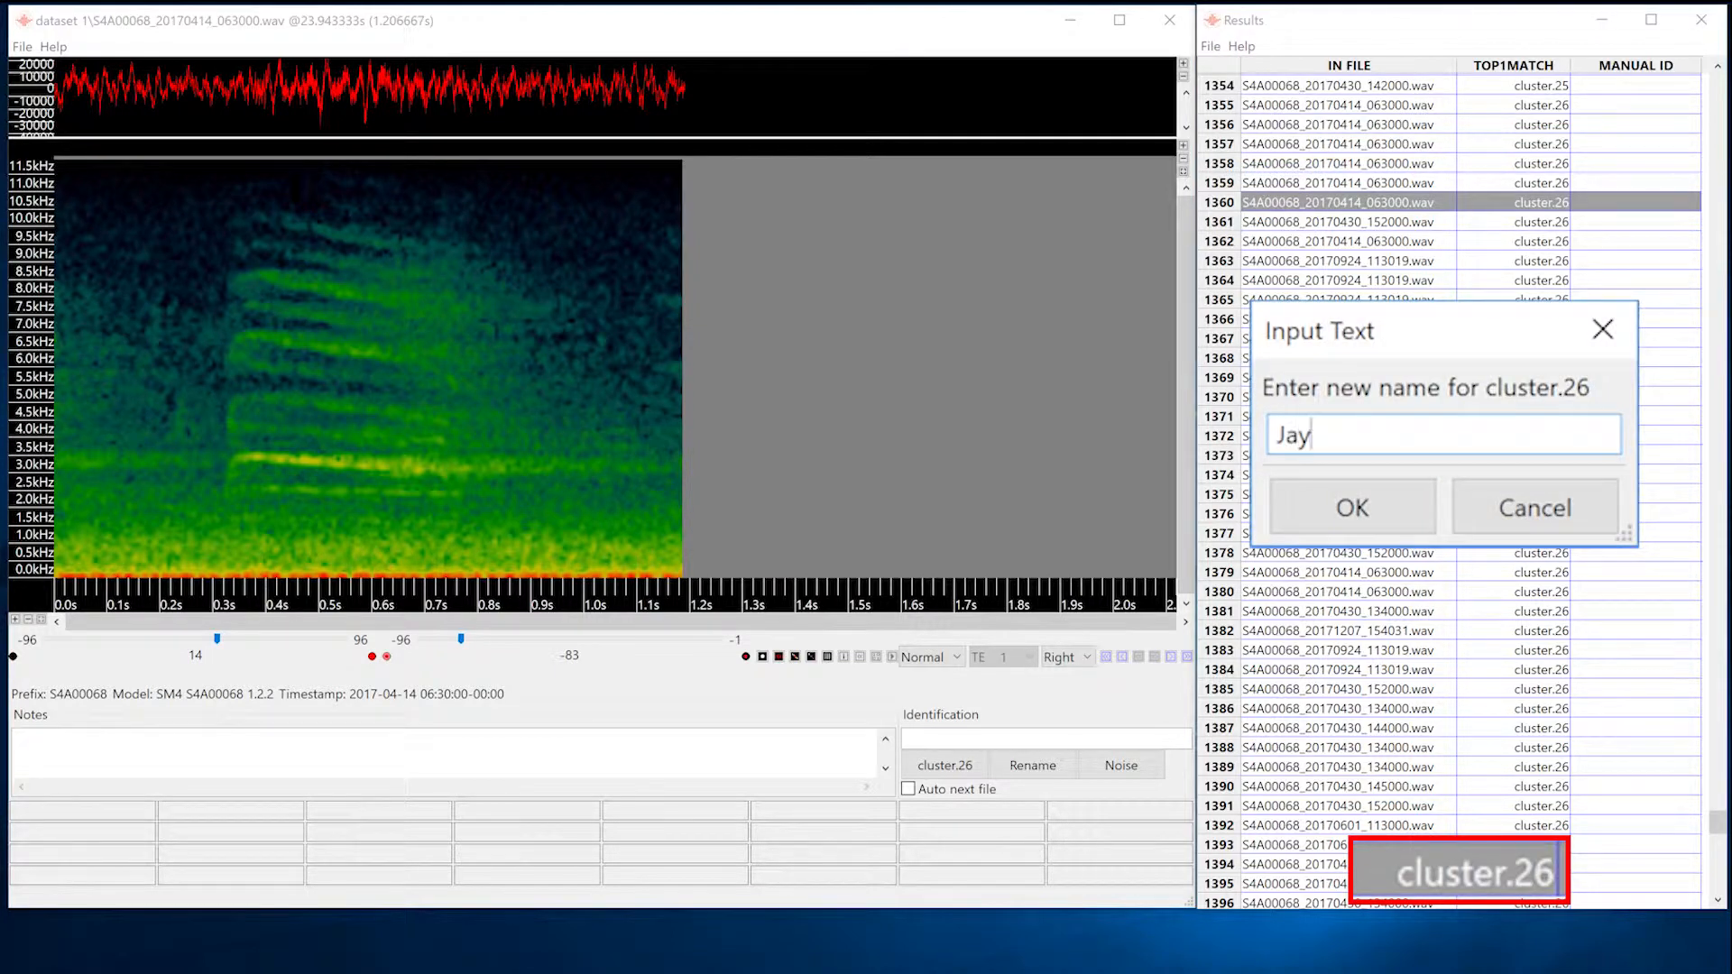
type("ay")
key("Return")
Move on past cluster.27 to the second vocalization of cluster.28 and play its sound.
left_click(1187, 657)
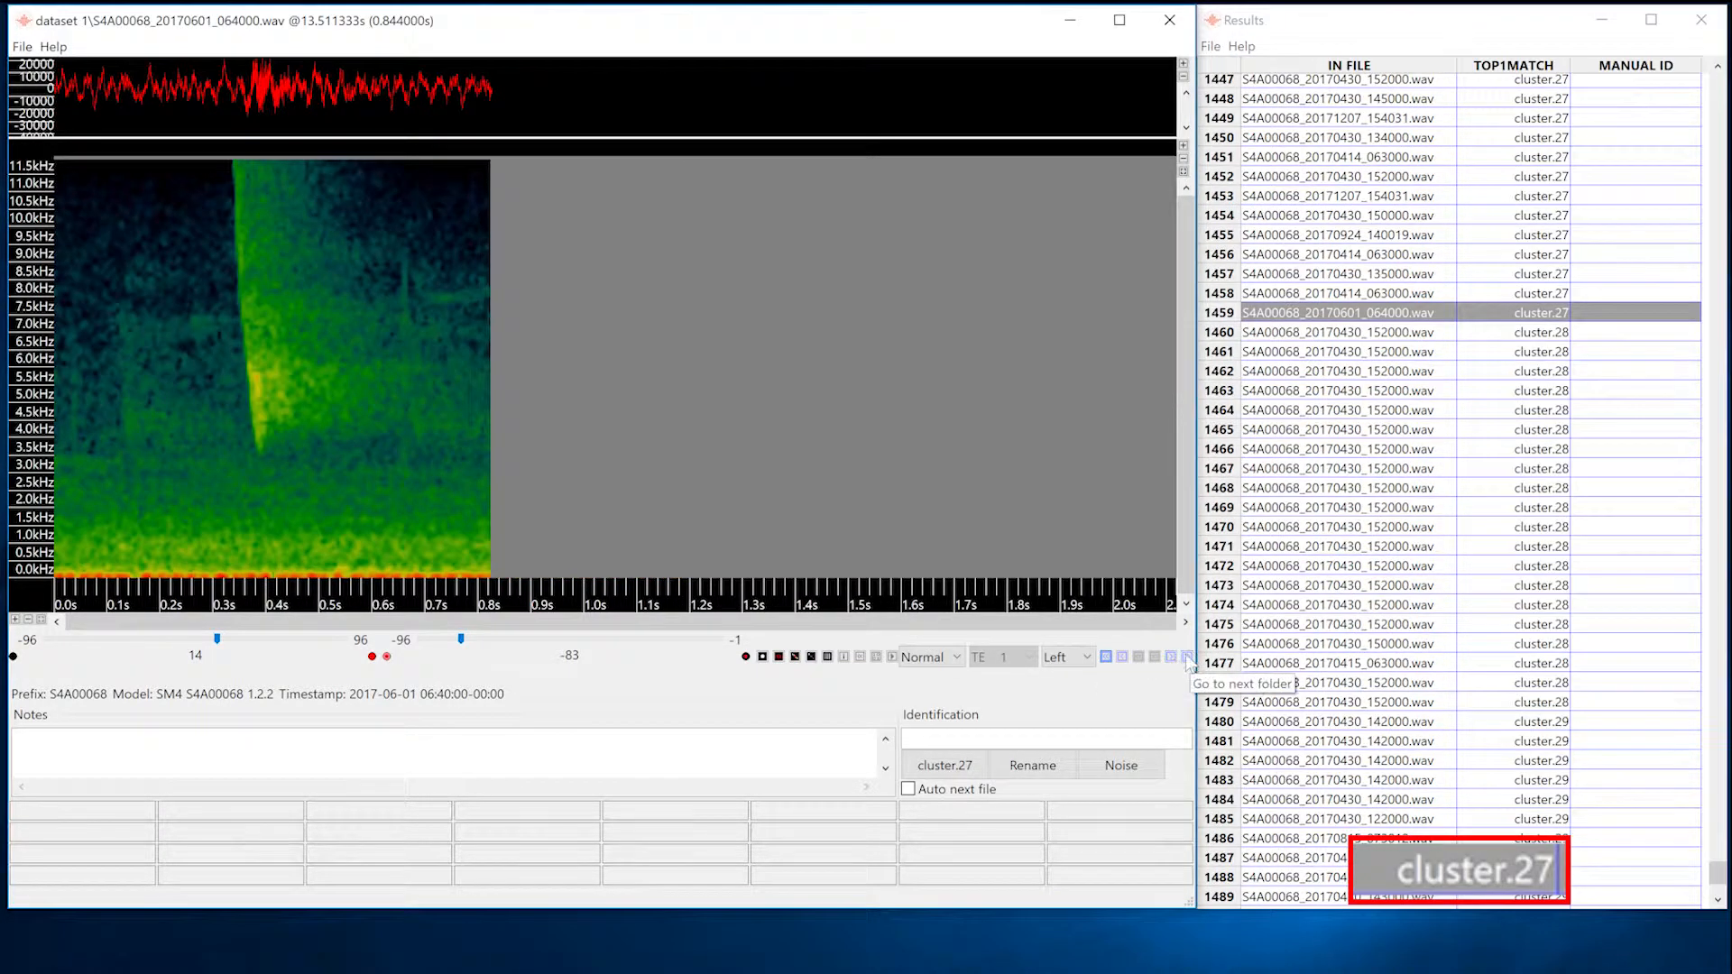
left_click(1187, 657)
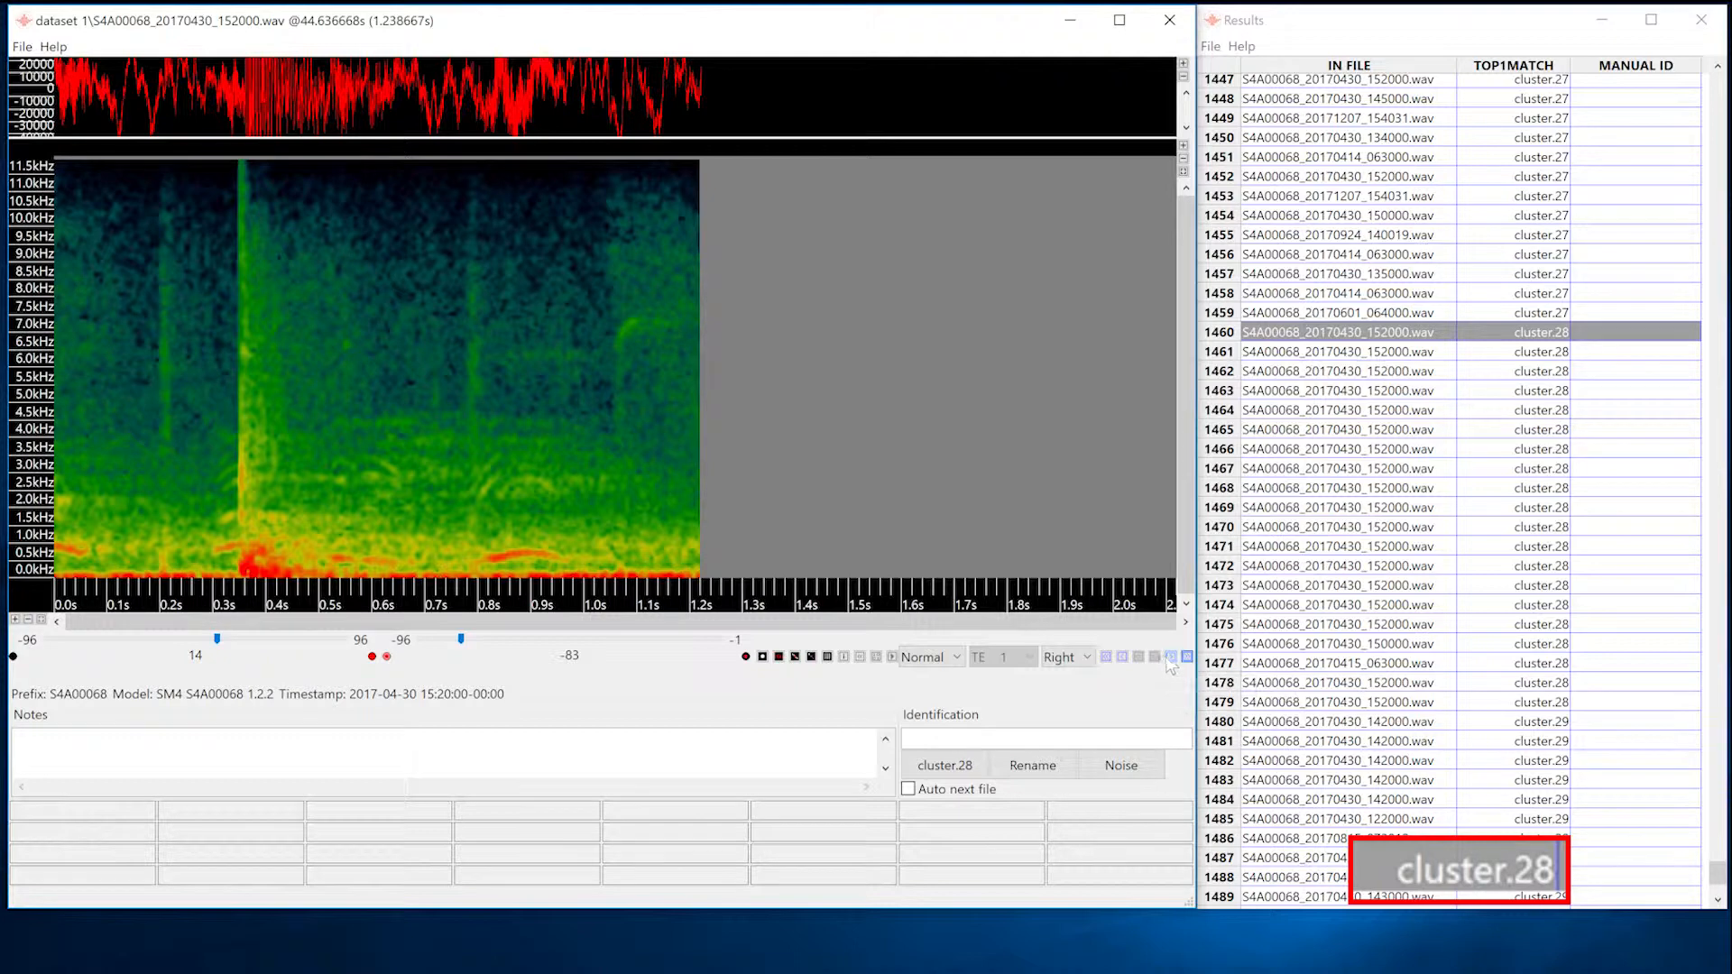
left_click(1171, 657)
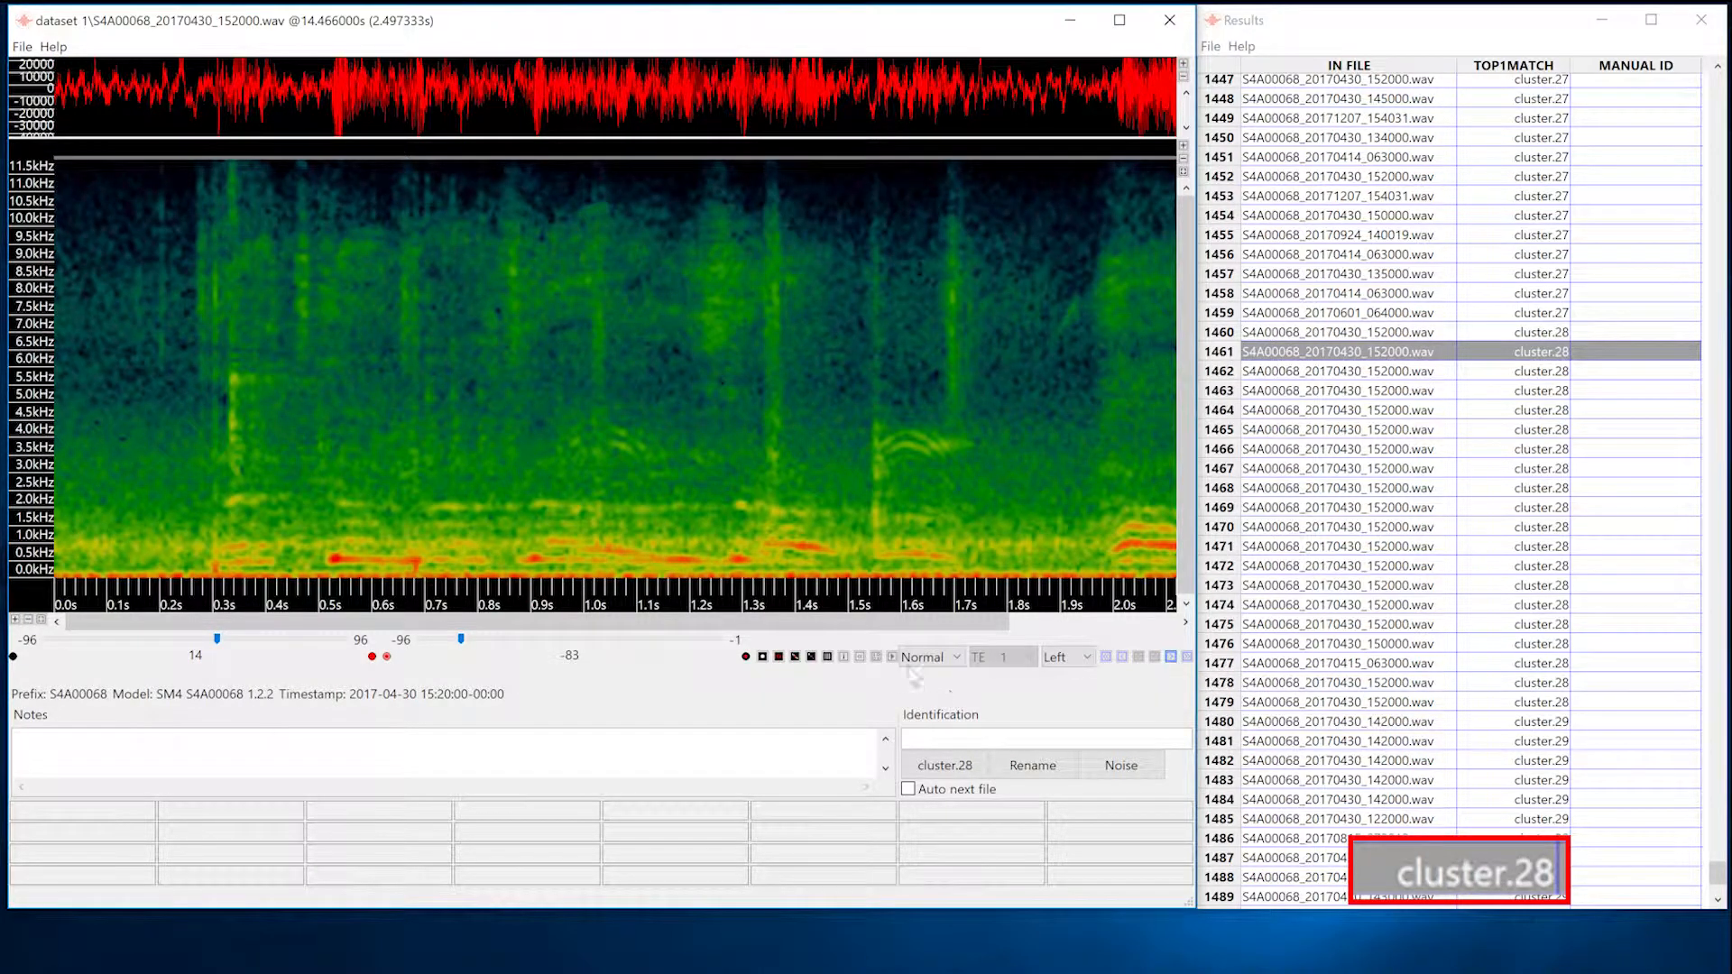
left_click(892, 657)
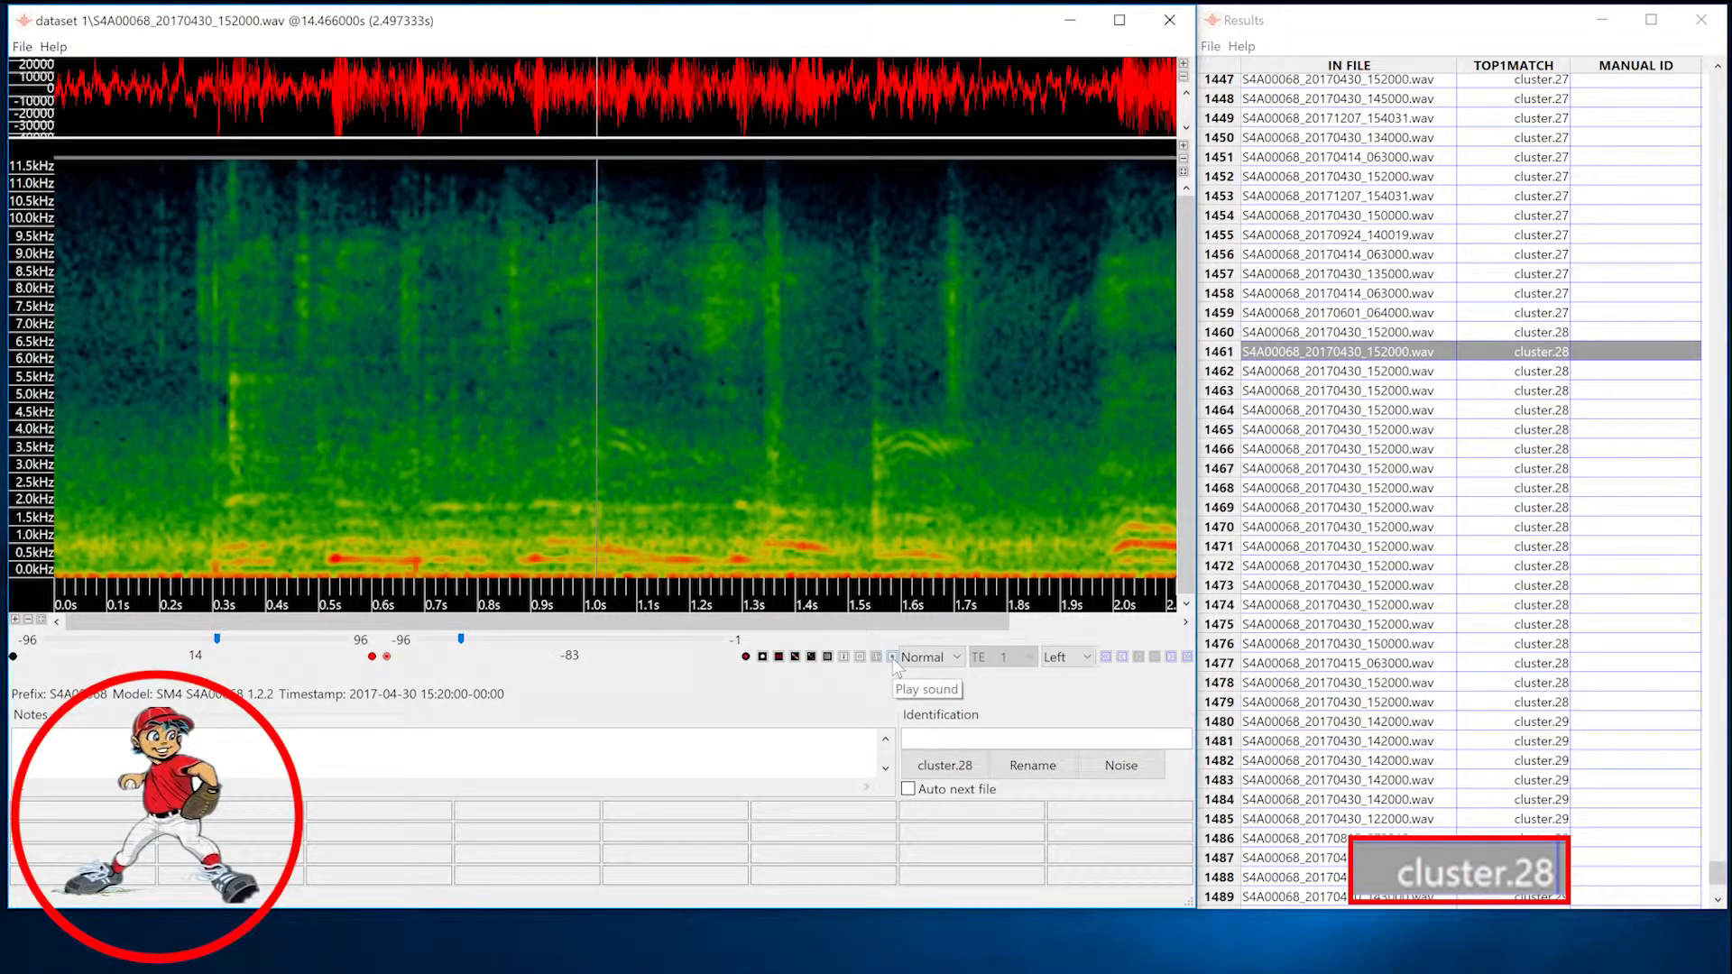
Rename cluster.28 as Human.
left_click(1211, 46)
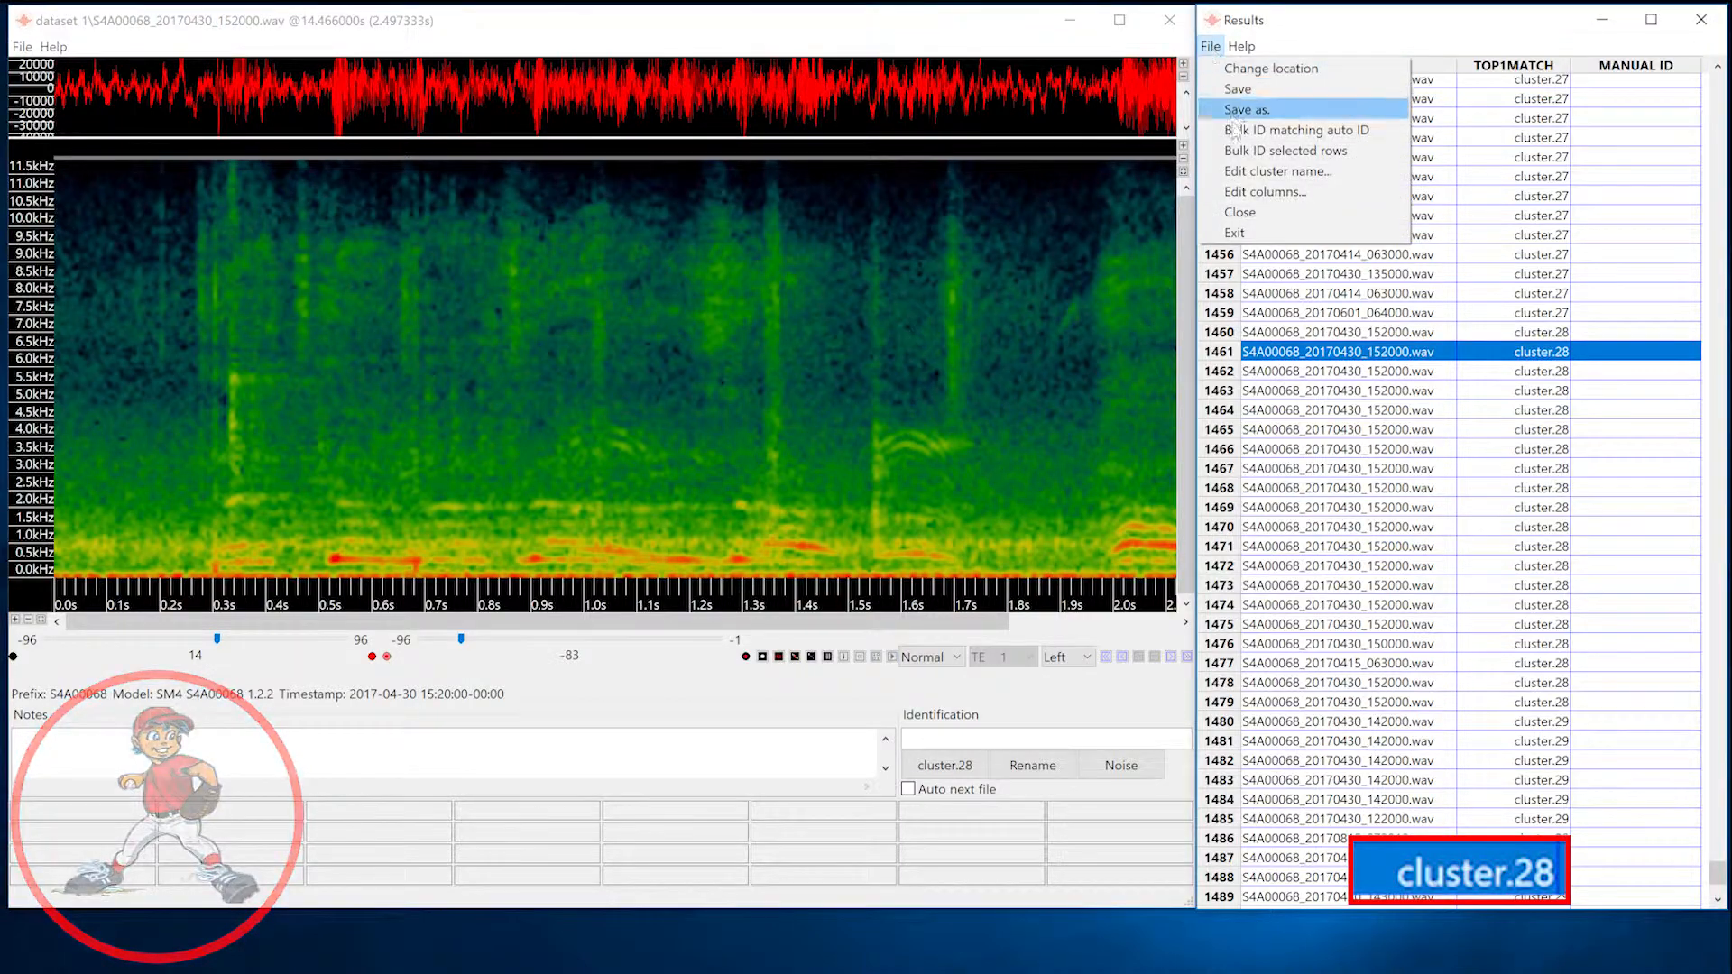
left_click(1245, 172)
type("Huma")
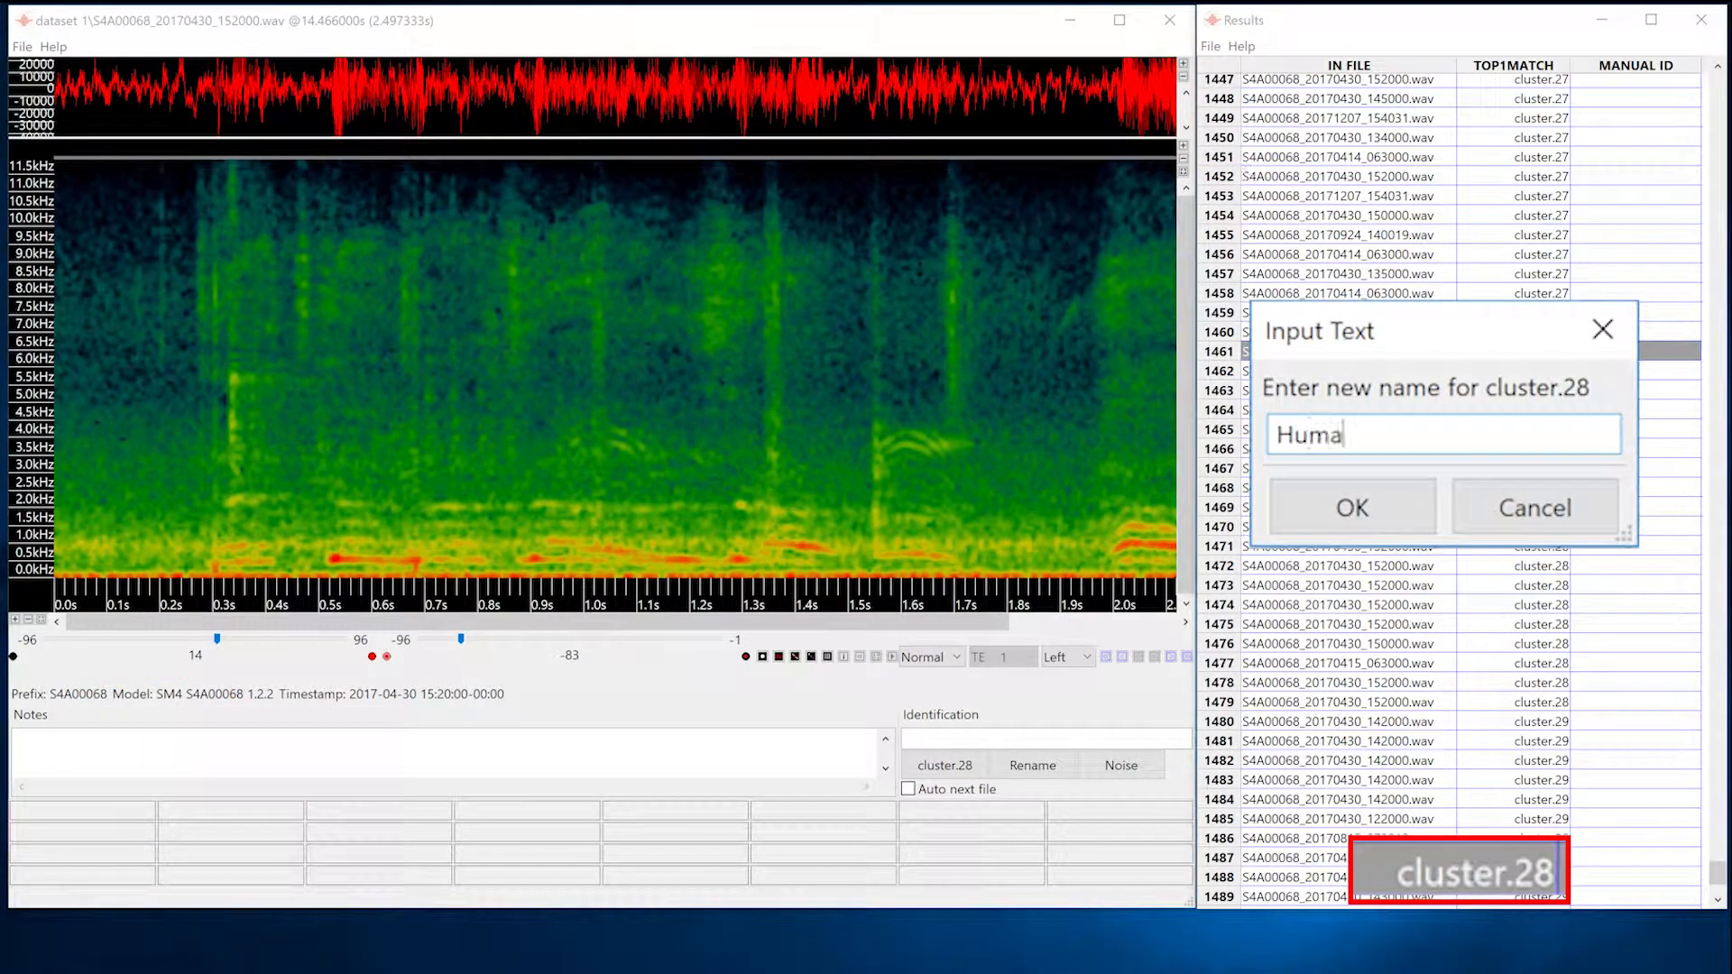
key("Return")
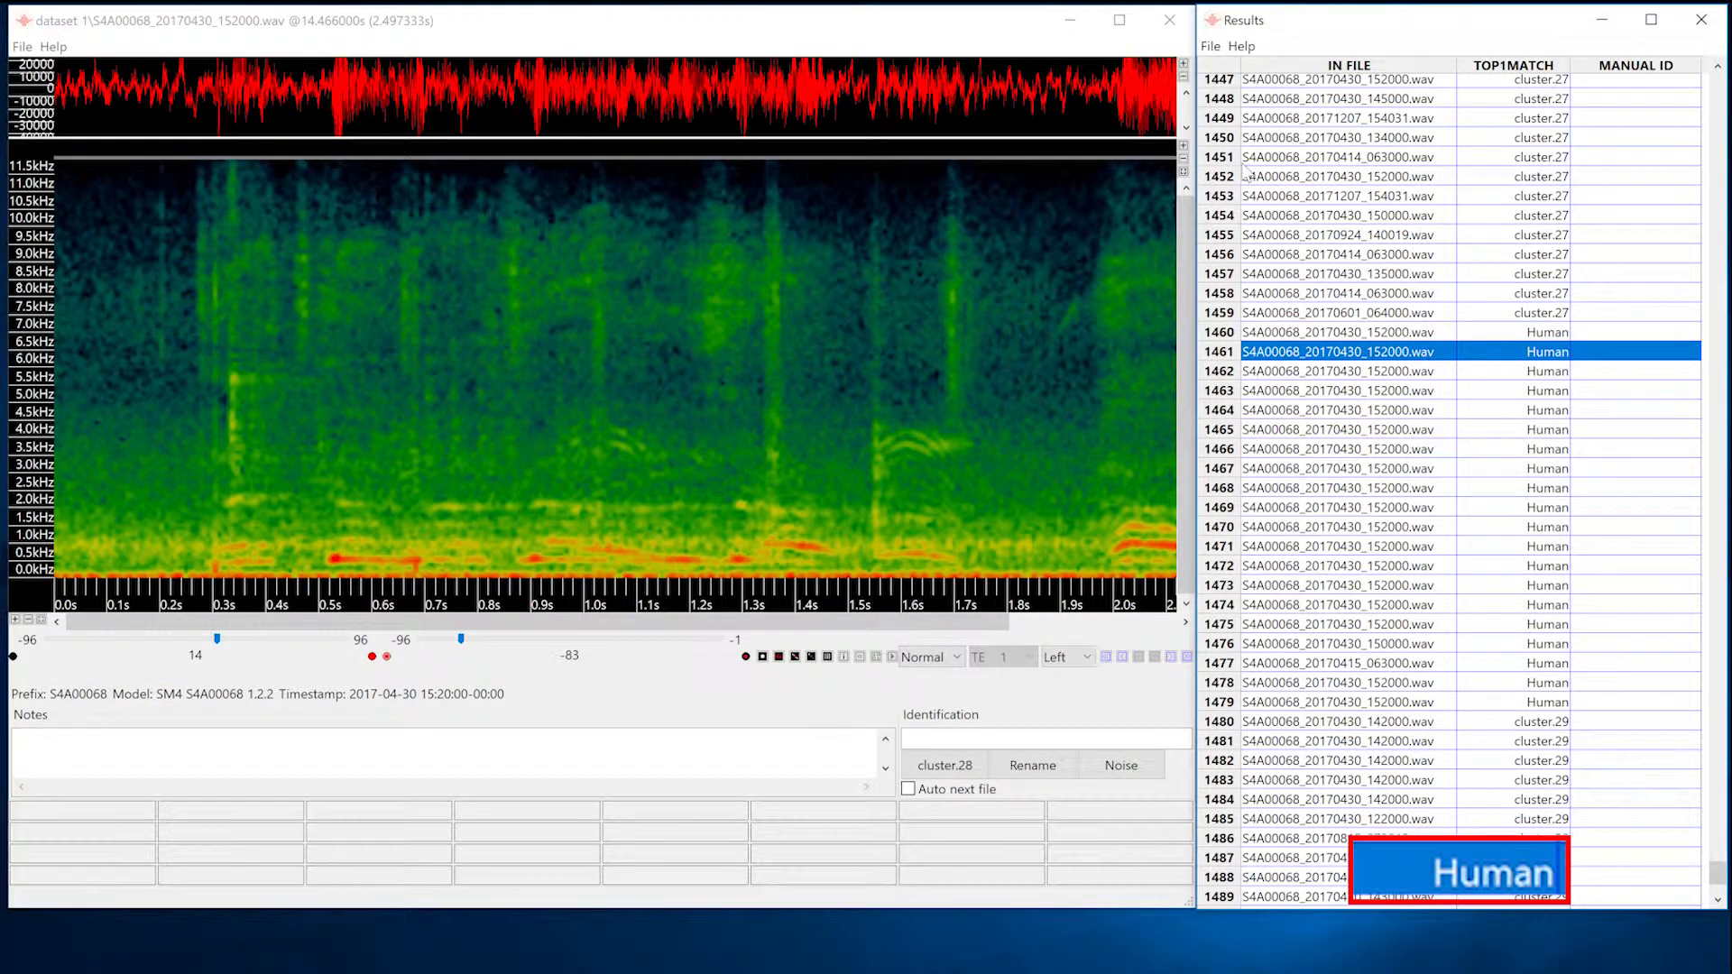
Save the edited cluster results and close the results and spectrogram viewer windows.
left_click(1209, 47)
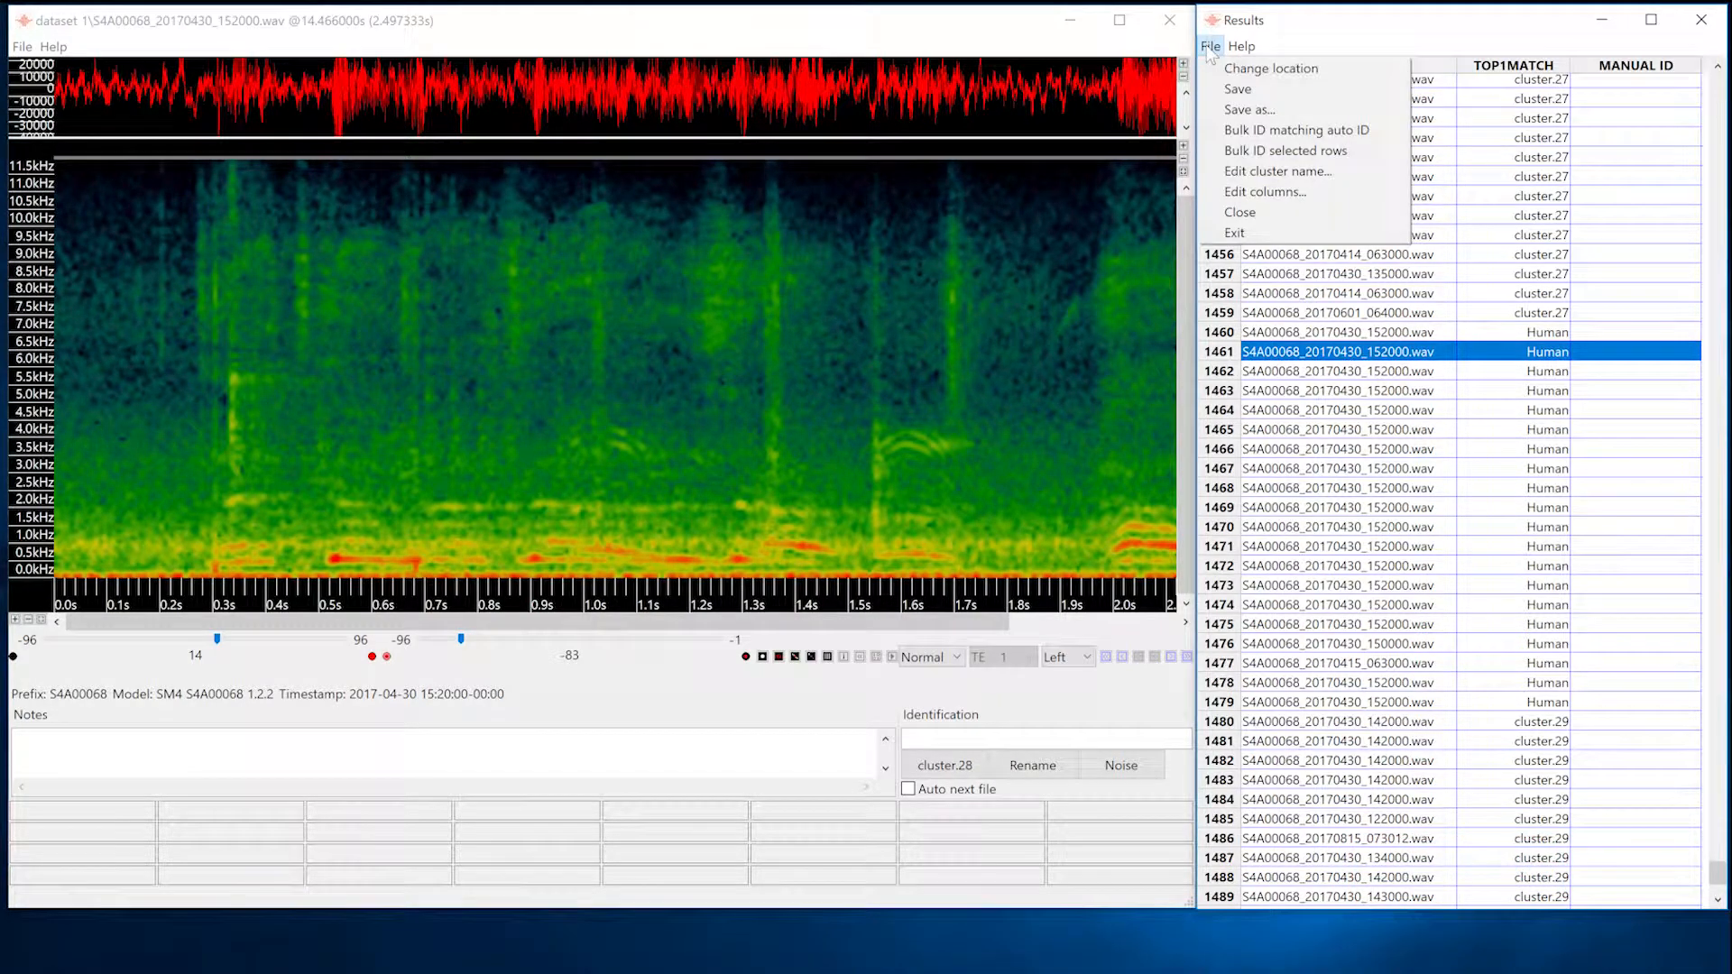
left_click(1234, 90)
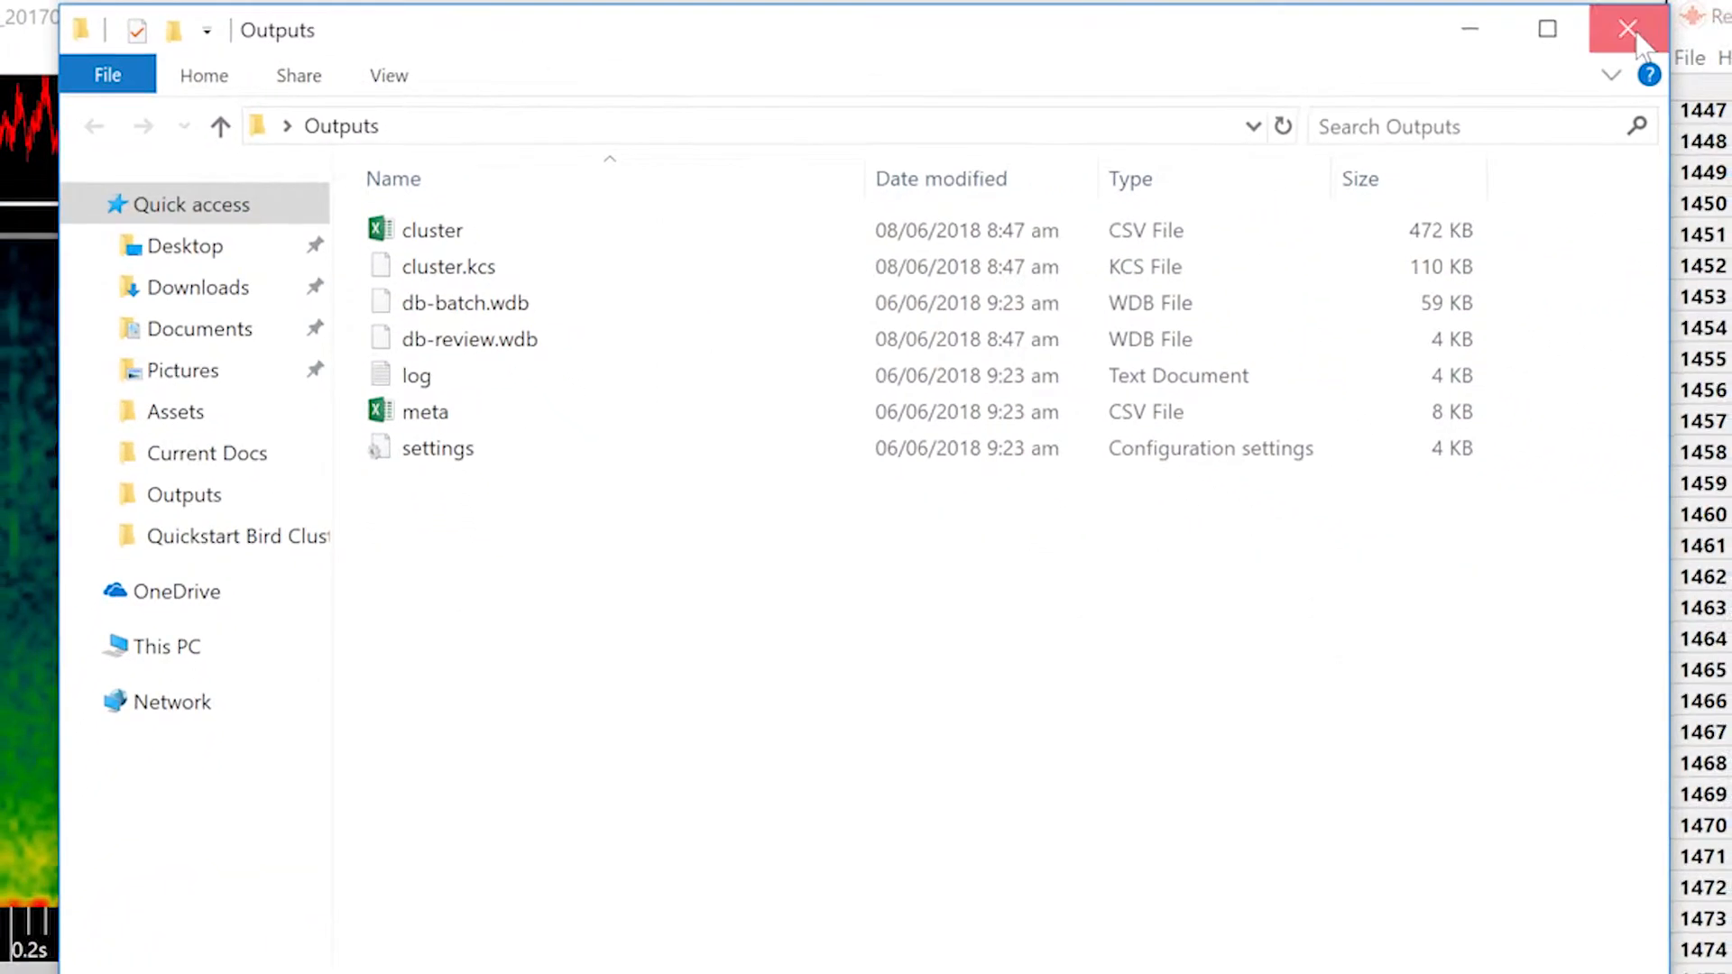
left_click(1633, 33)
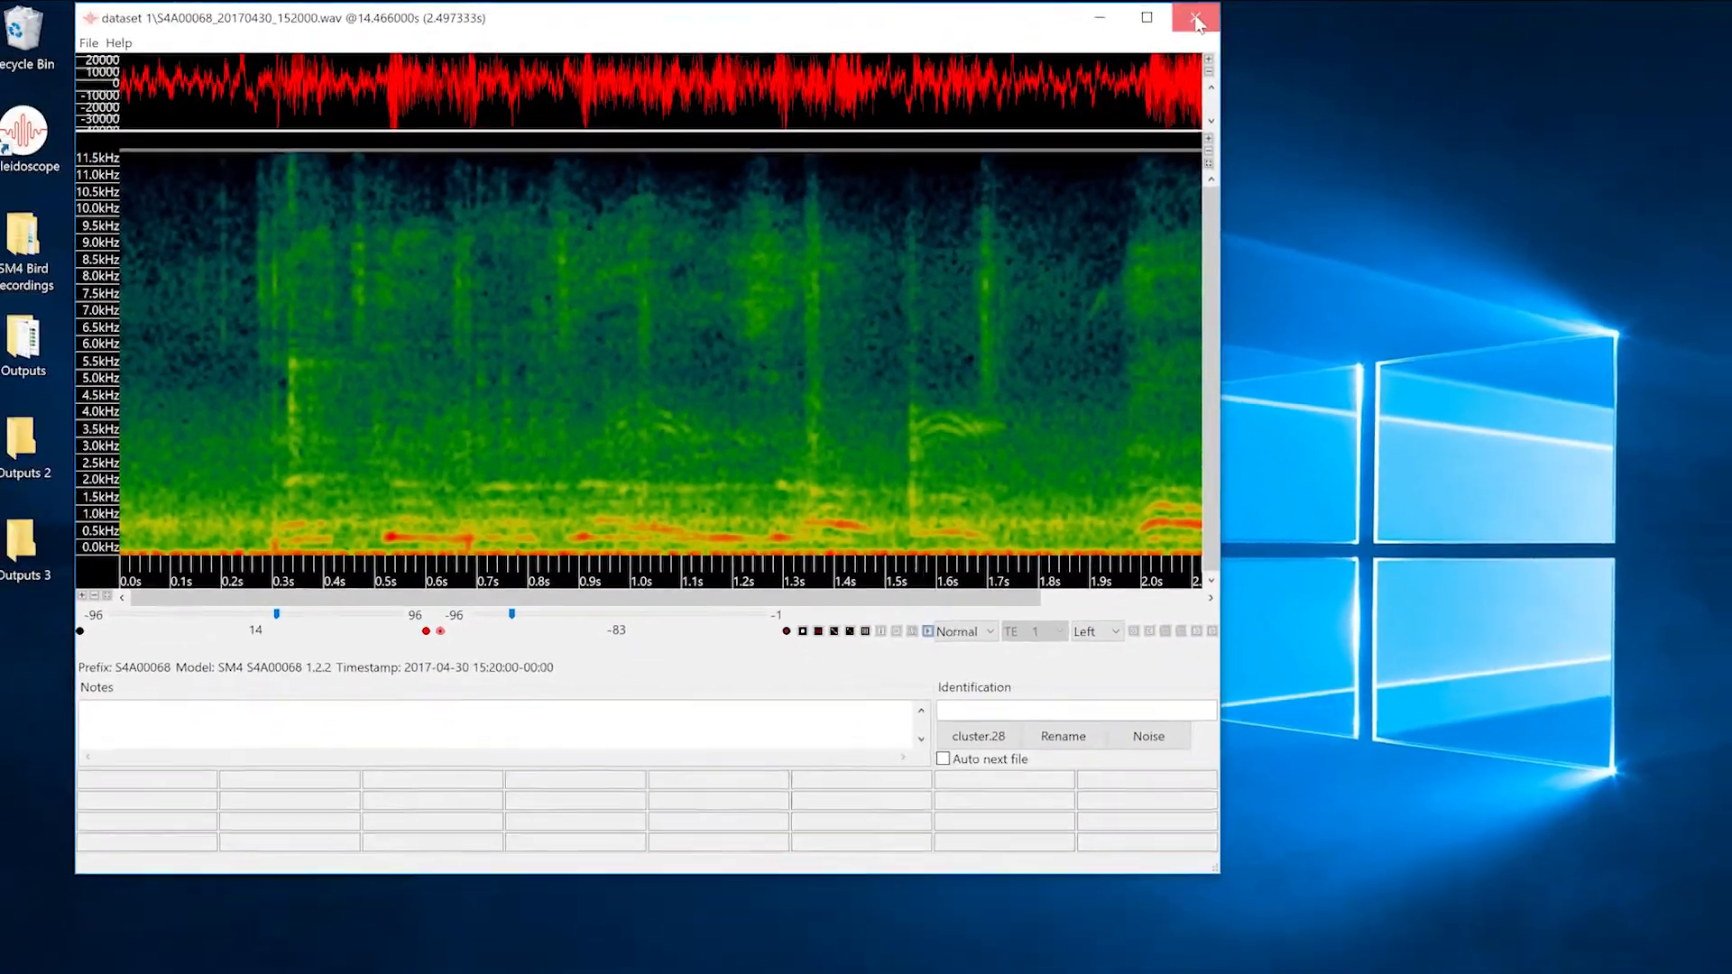
left_click(1354, 21)
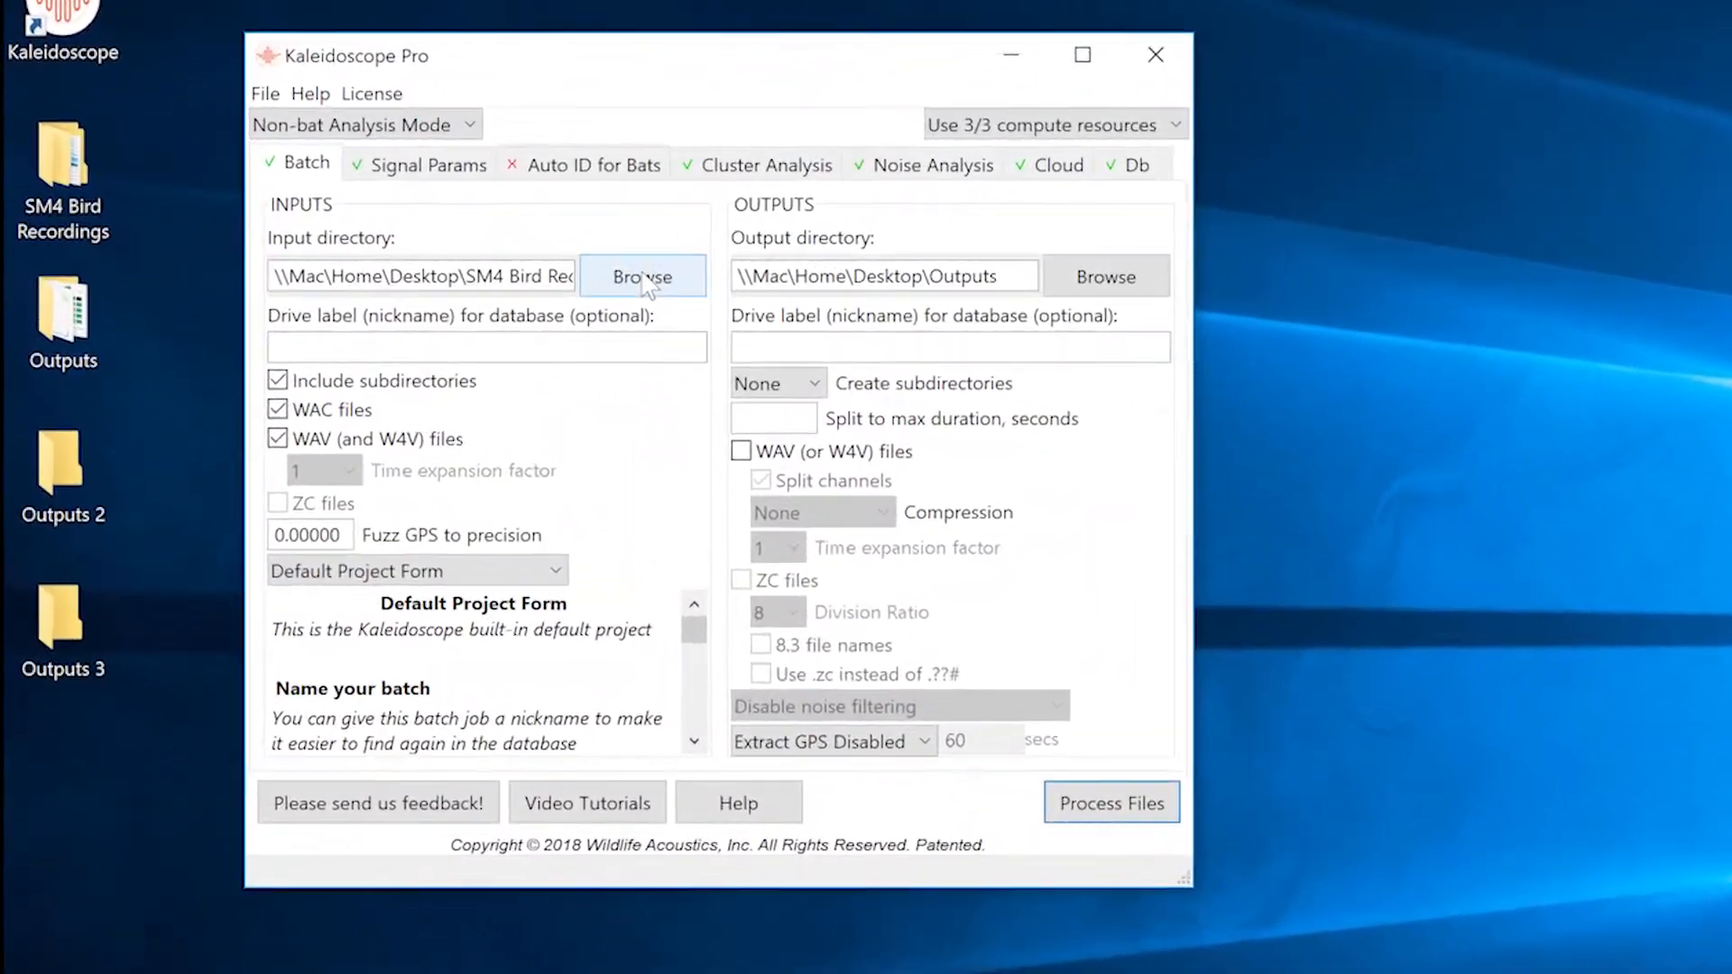
Set the batch input directory to the dataset 2 folder inside SM4 Bird Recordings on the Desktop.
left_click(464, 274)
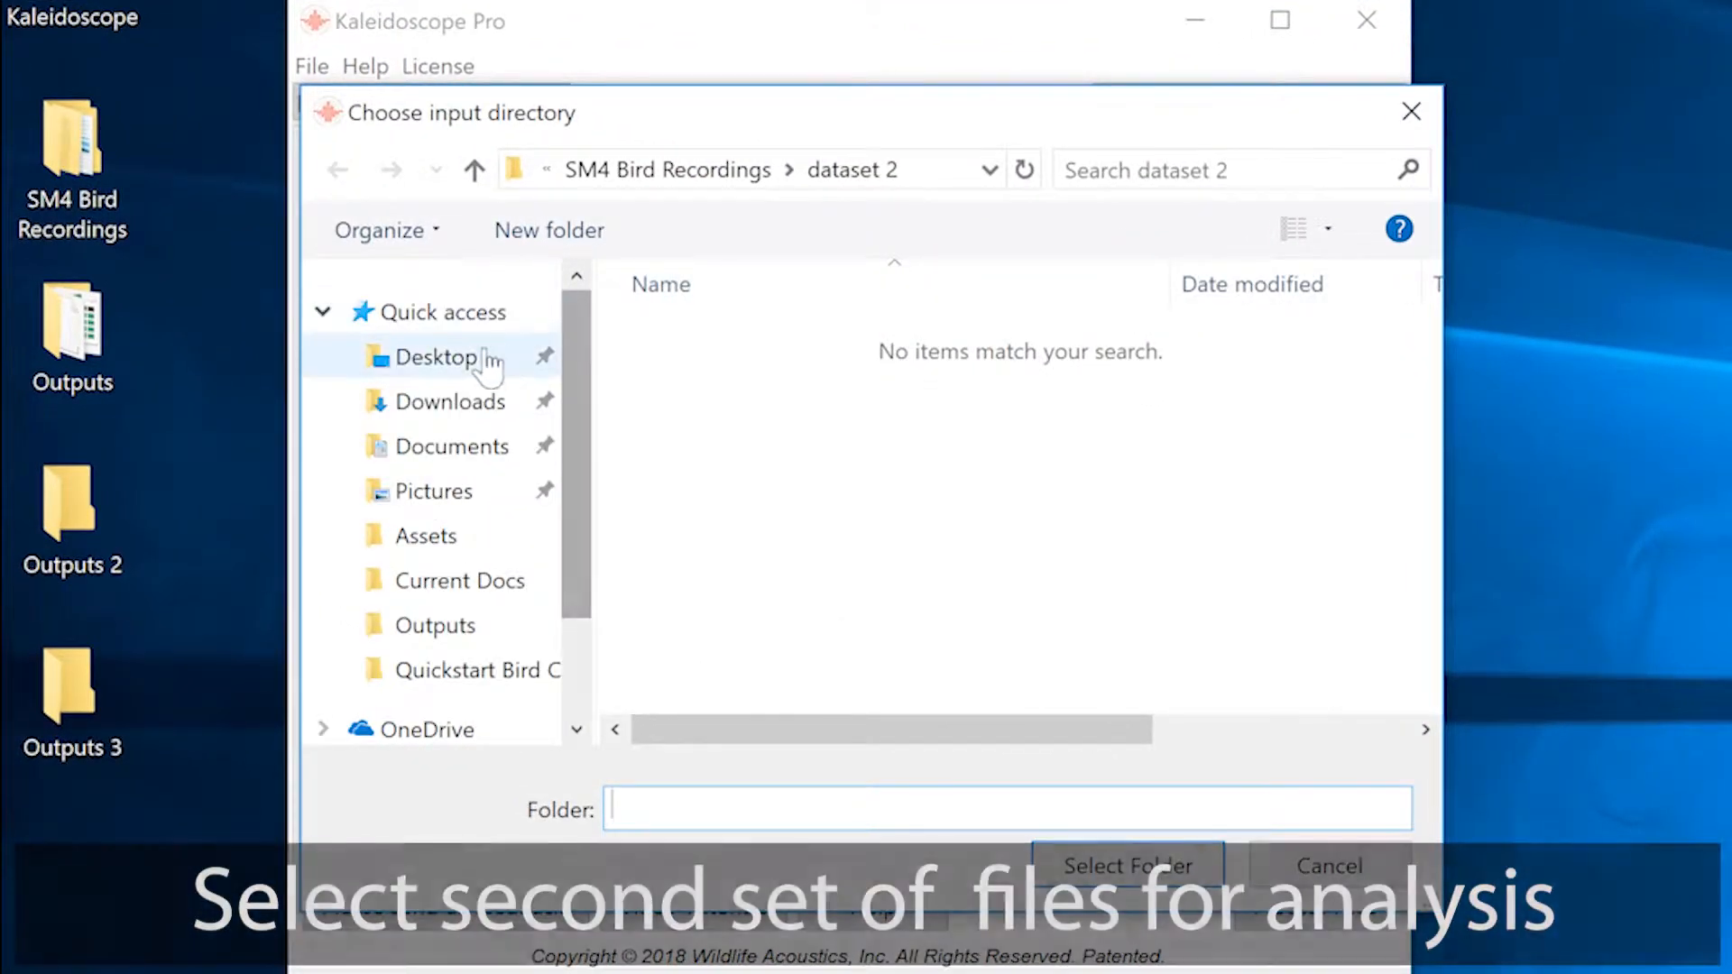
left_click(478, 358)
double_click(749, 456)
left_click(749, 380)
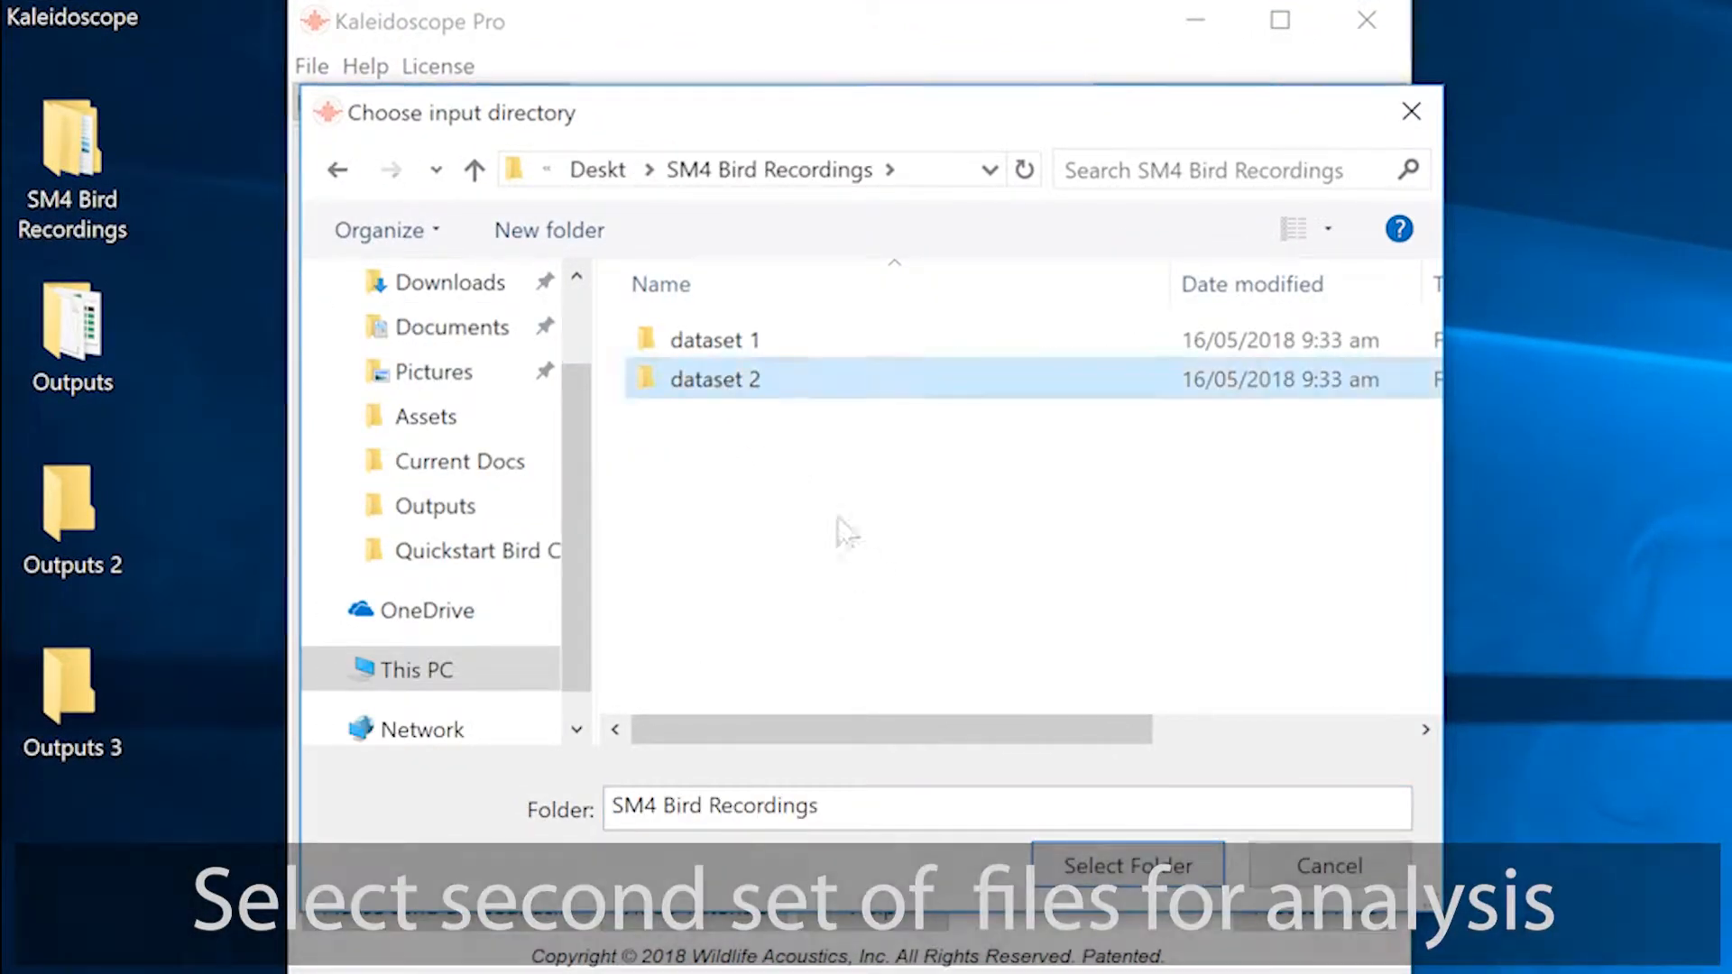
left_click(1113, 864)
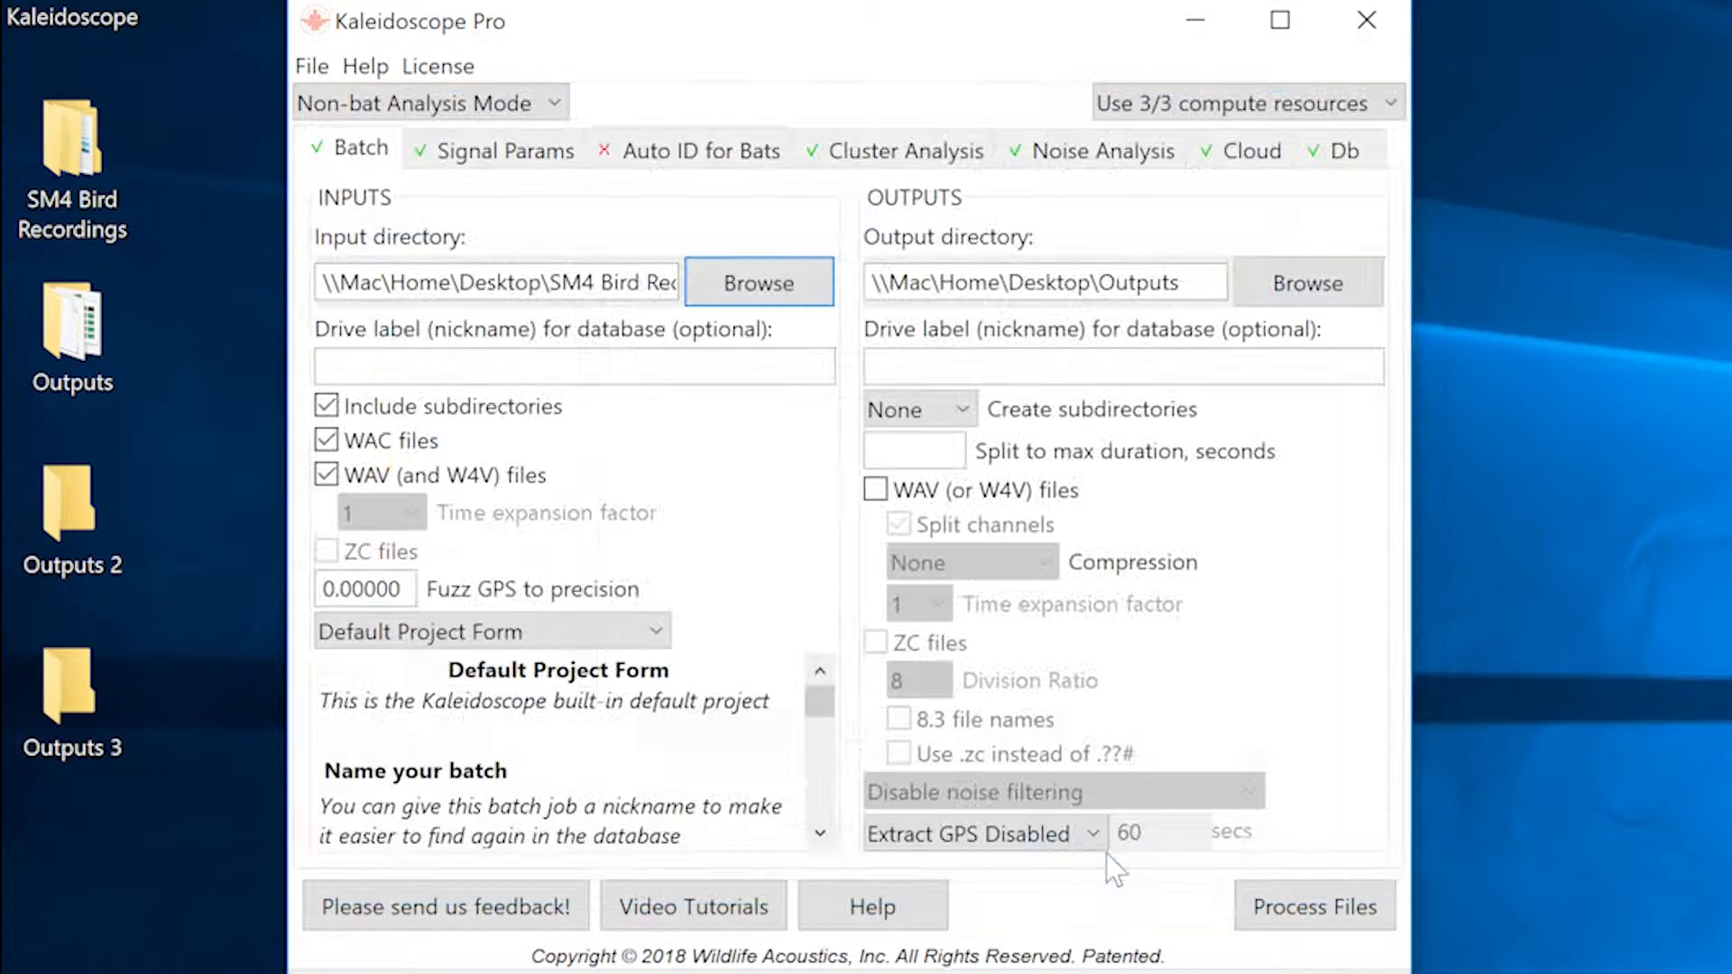
Set the batch output directory to the Outputs 2 folder on the Desktop.
left_click(1301, 287)
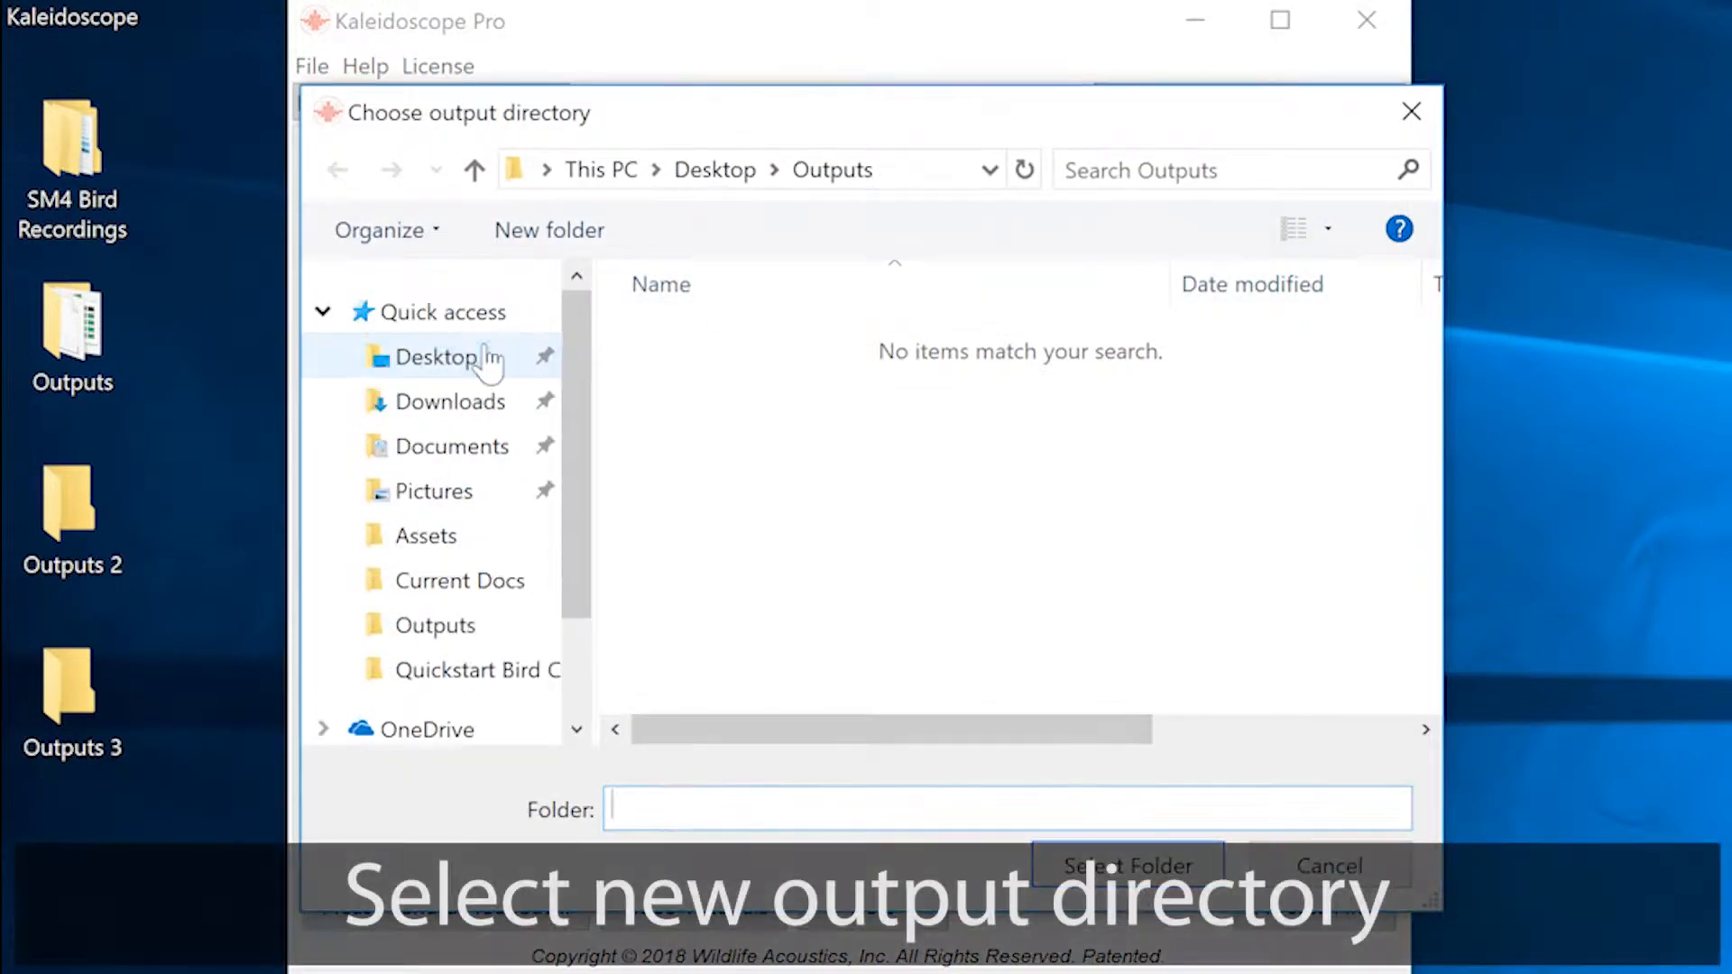
left_click(483, 357)
left_click(802, 379)
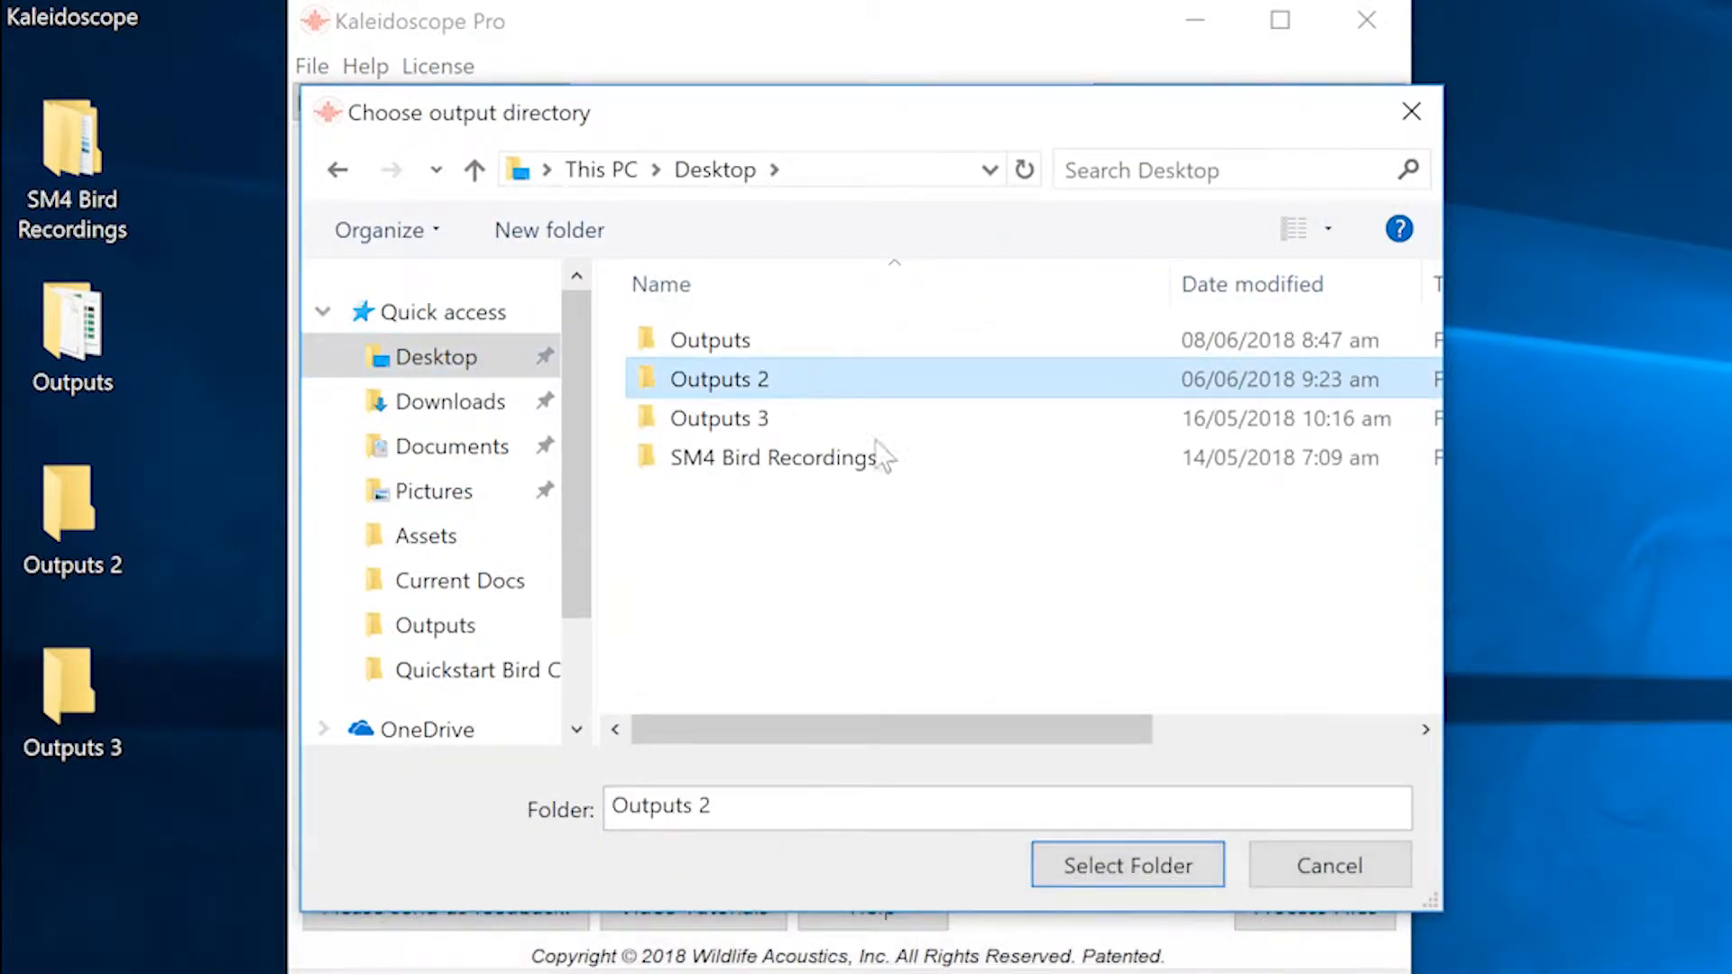
left_click(1131, 866)
Set cluster analysis to use an existing .kcs to sort new recordings, choosing cluster.kcs from the Outputs folder as the classifier.
left_click(910, 152)
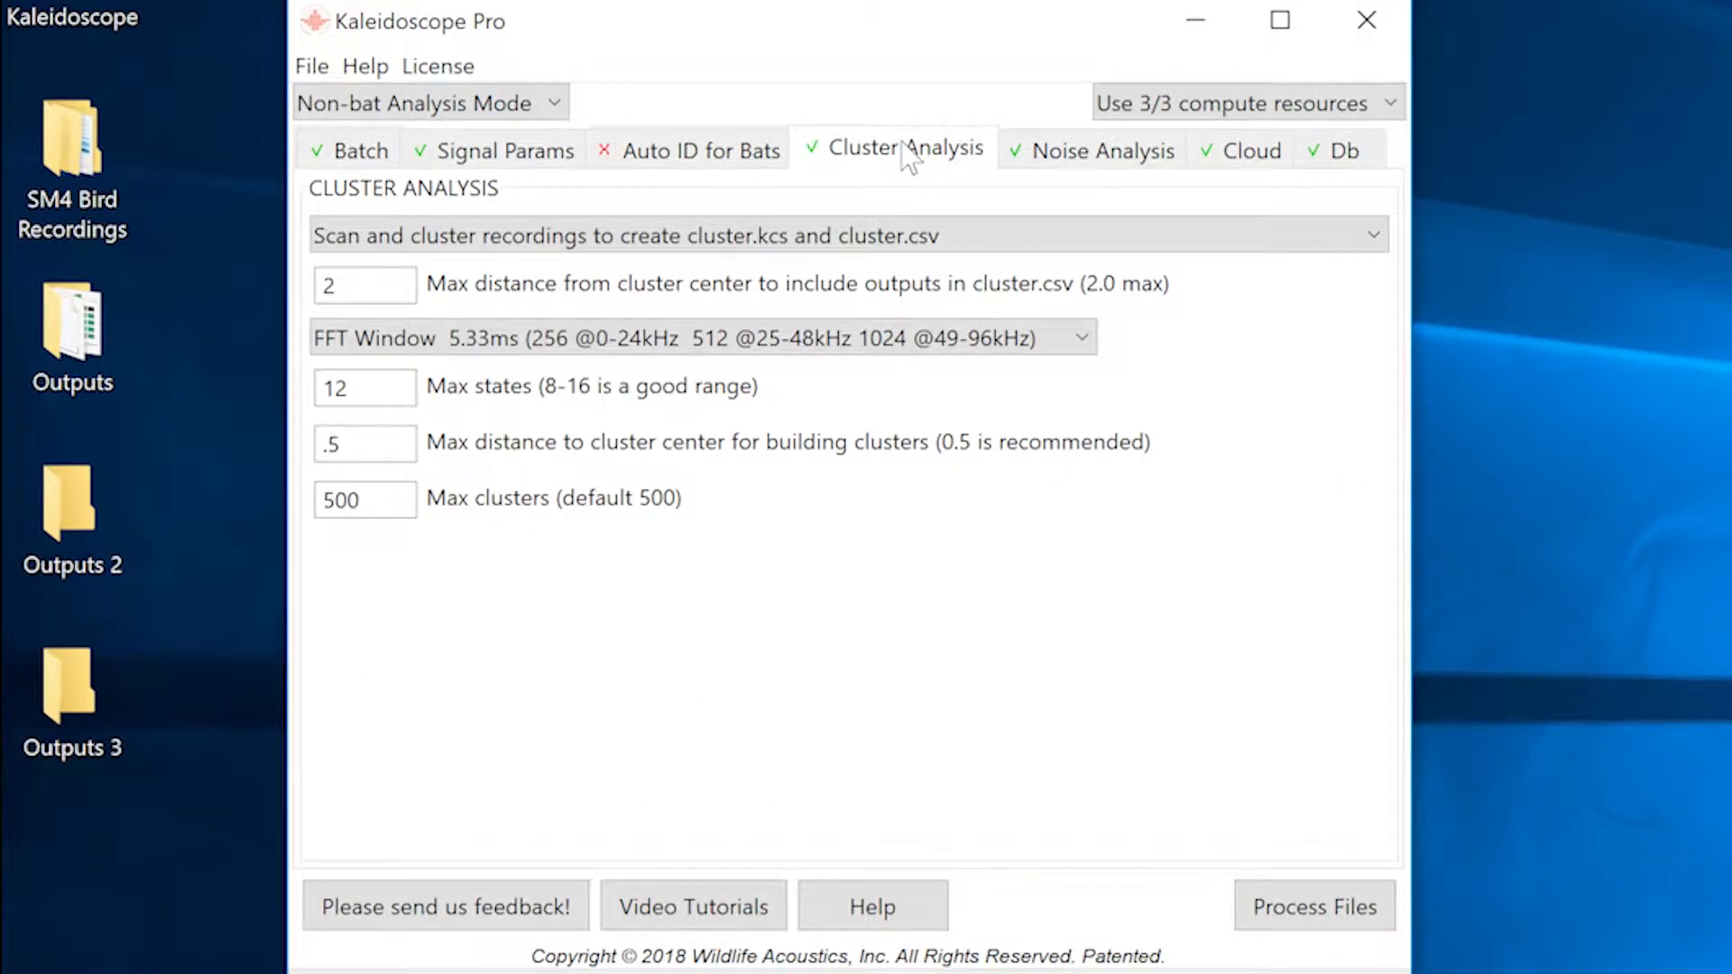
left_click(918, 235)
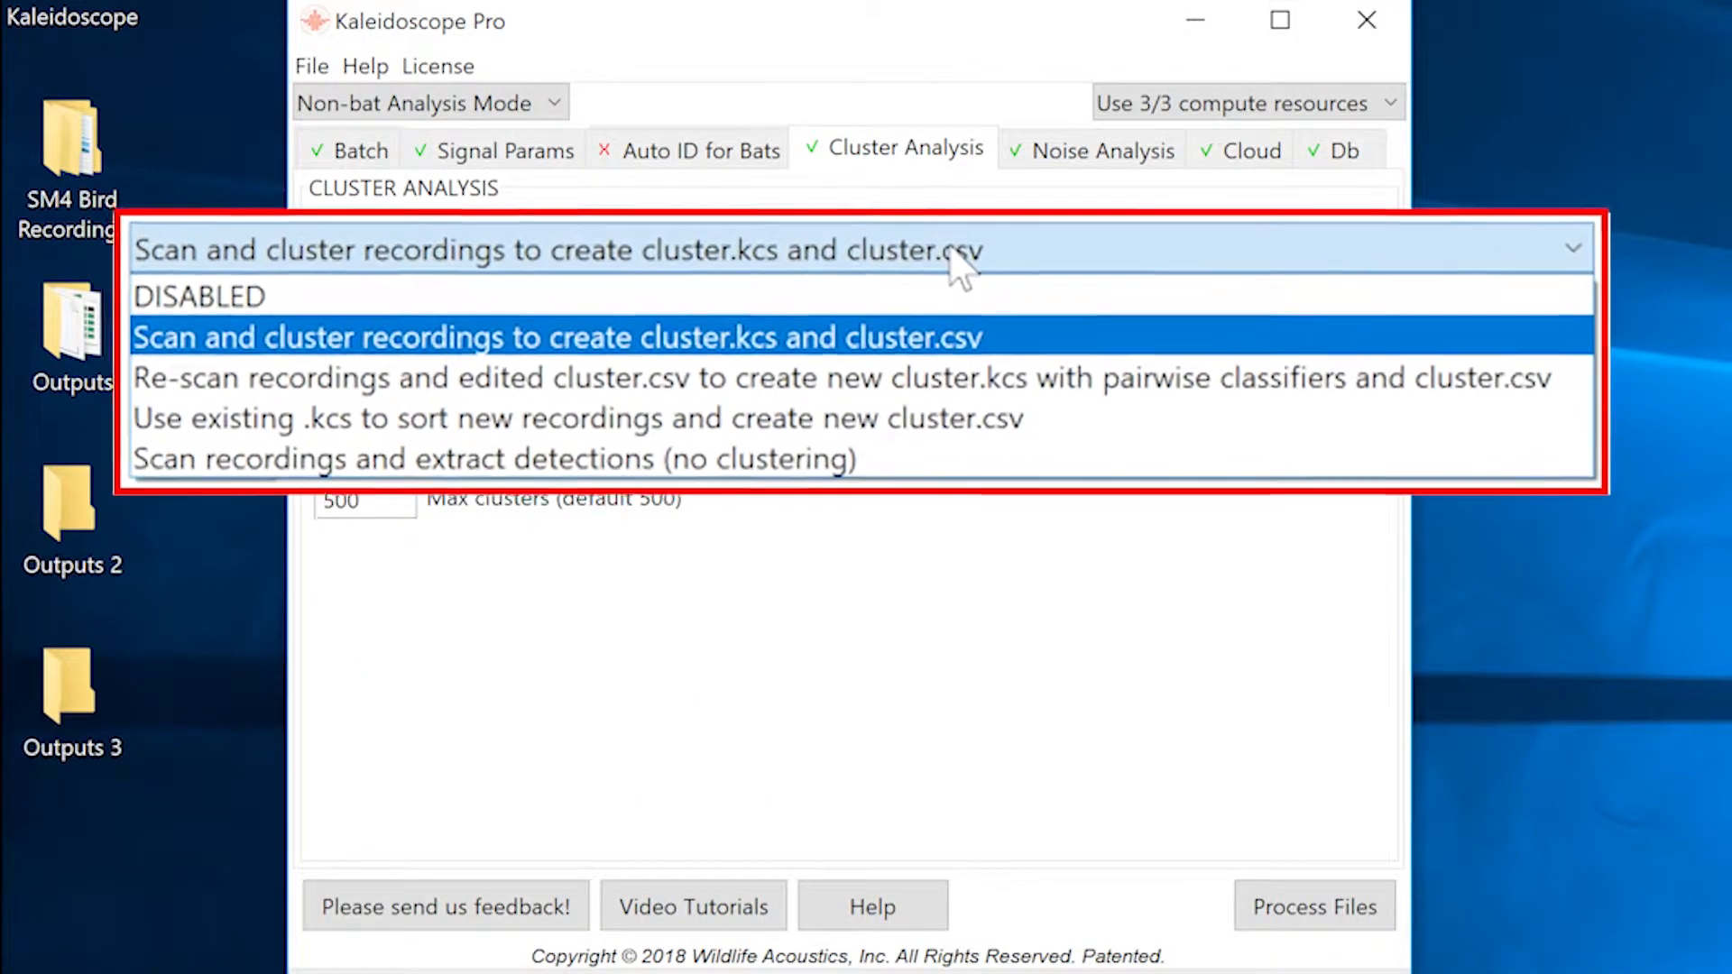
left_click(1089, 438)
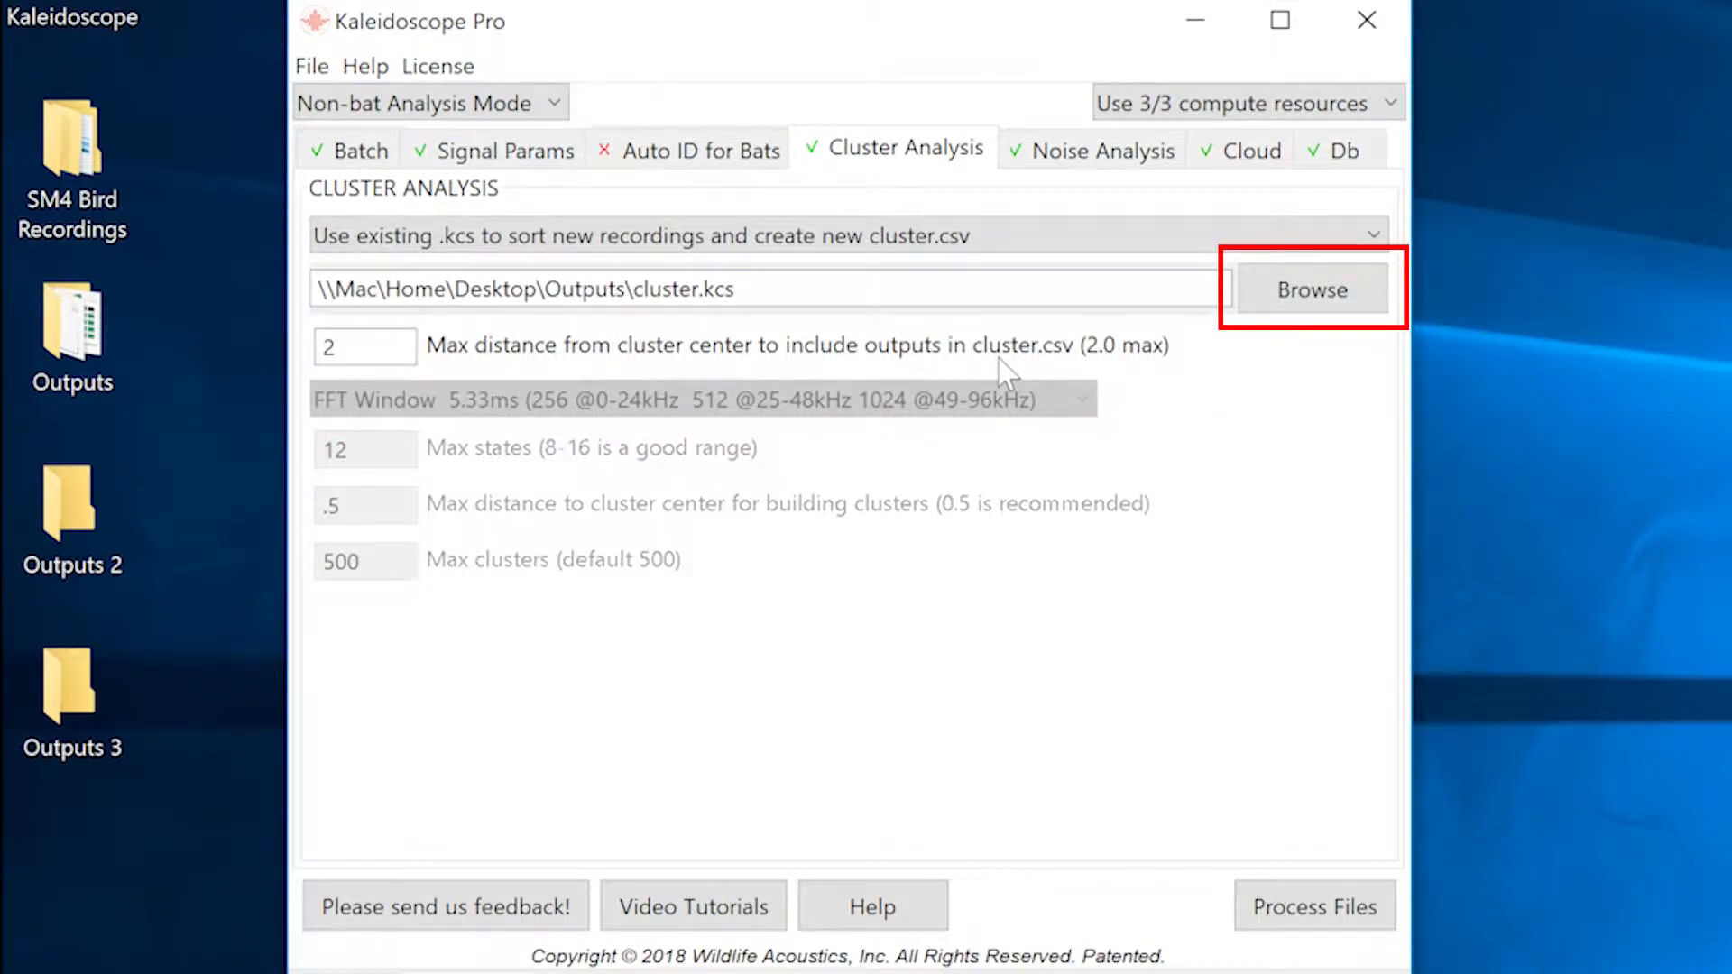
left_click(1299, 298)
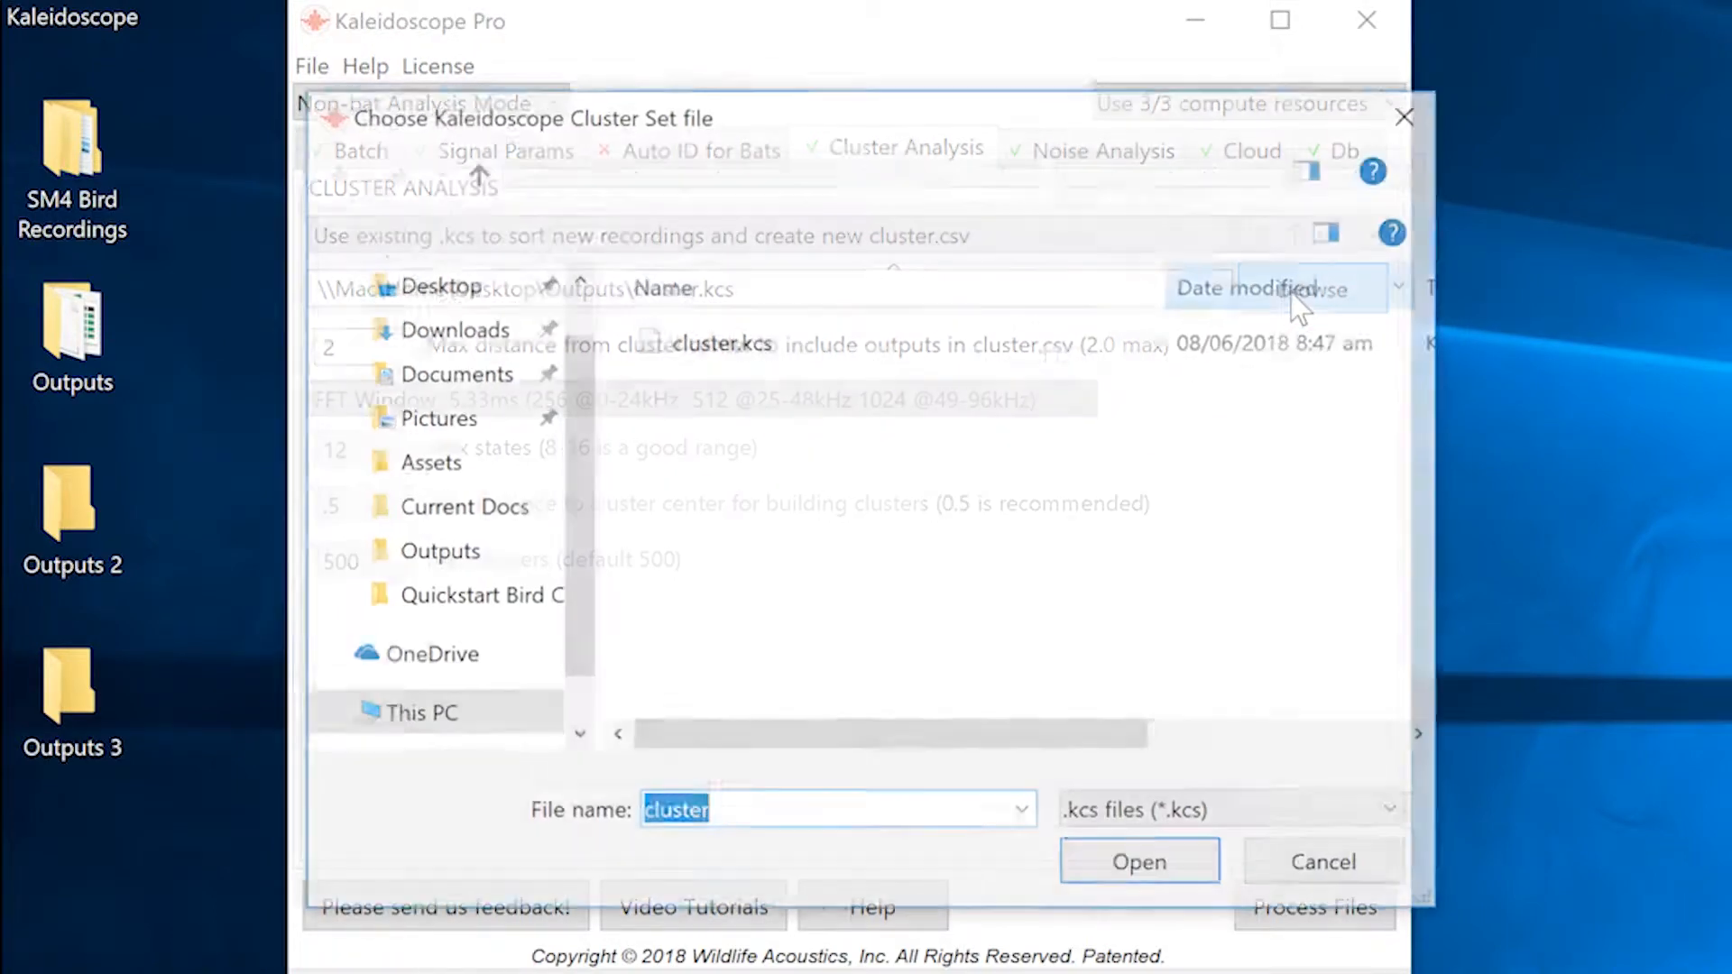
left_click(715, 343)
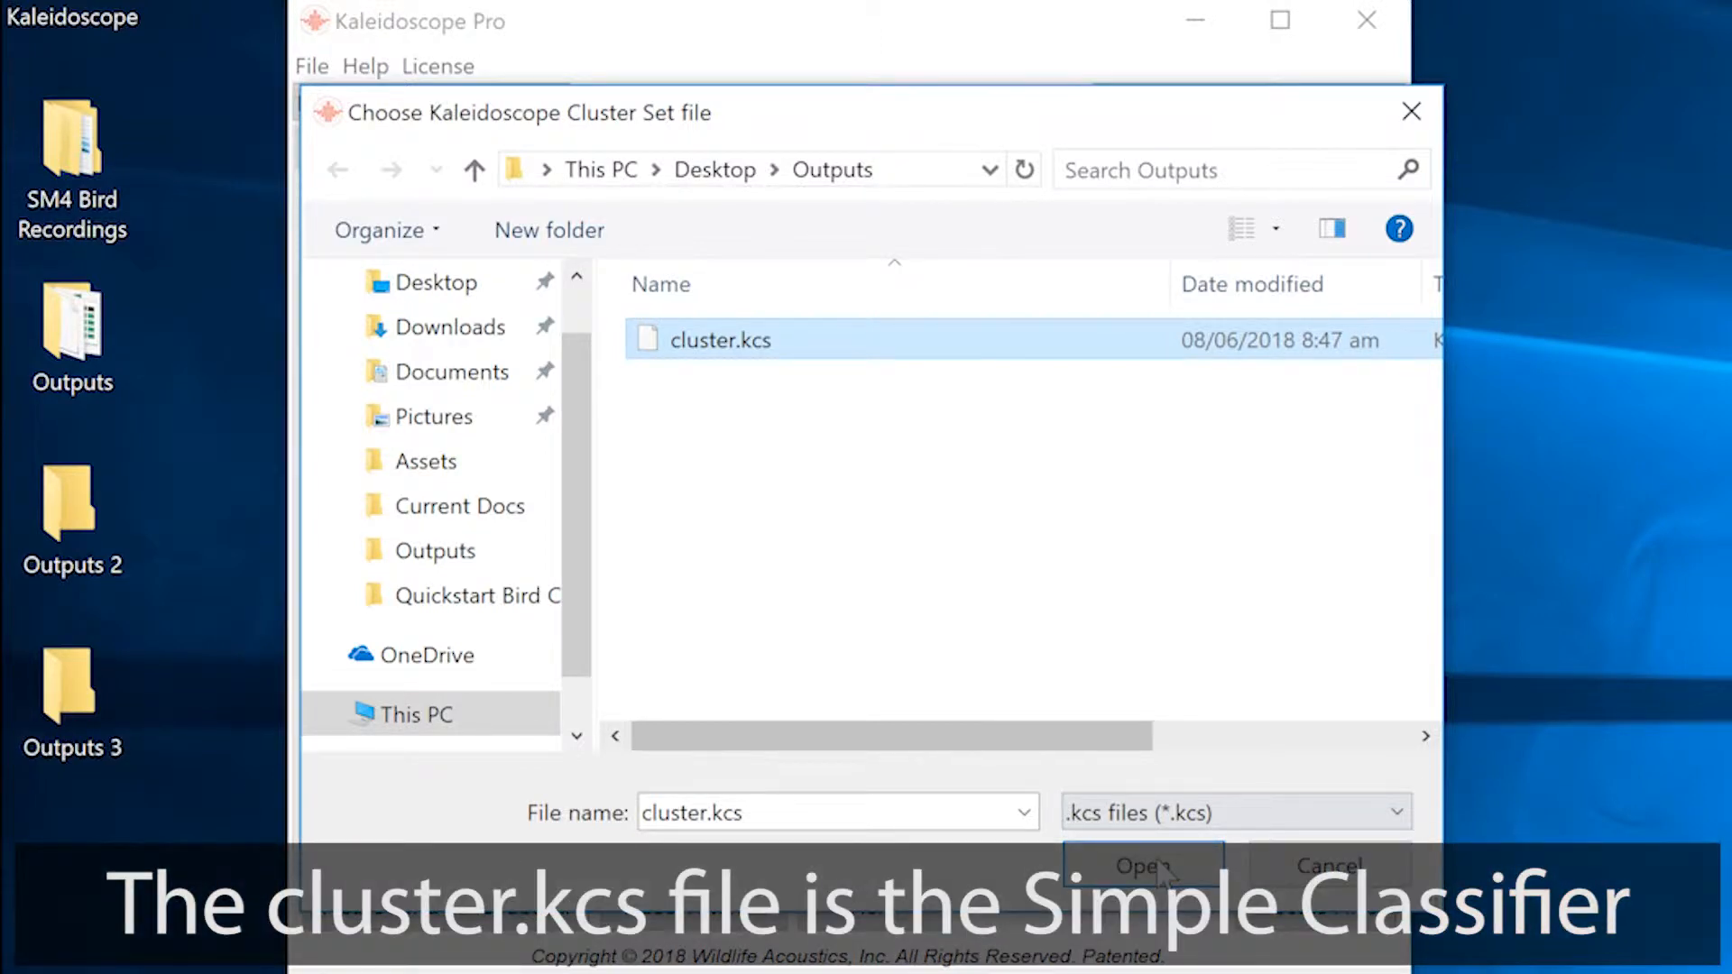
left_click(1145, 868)
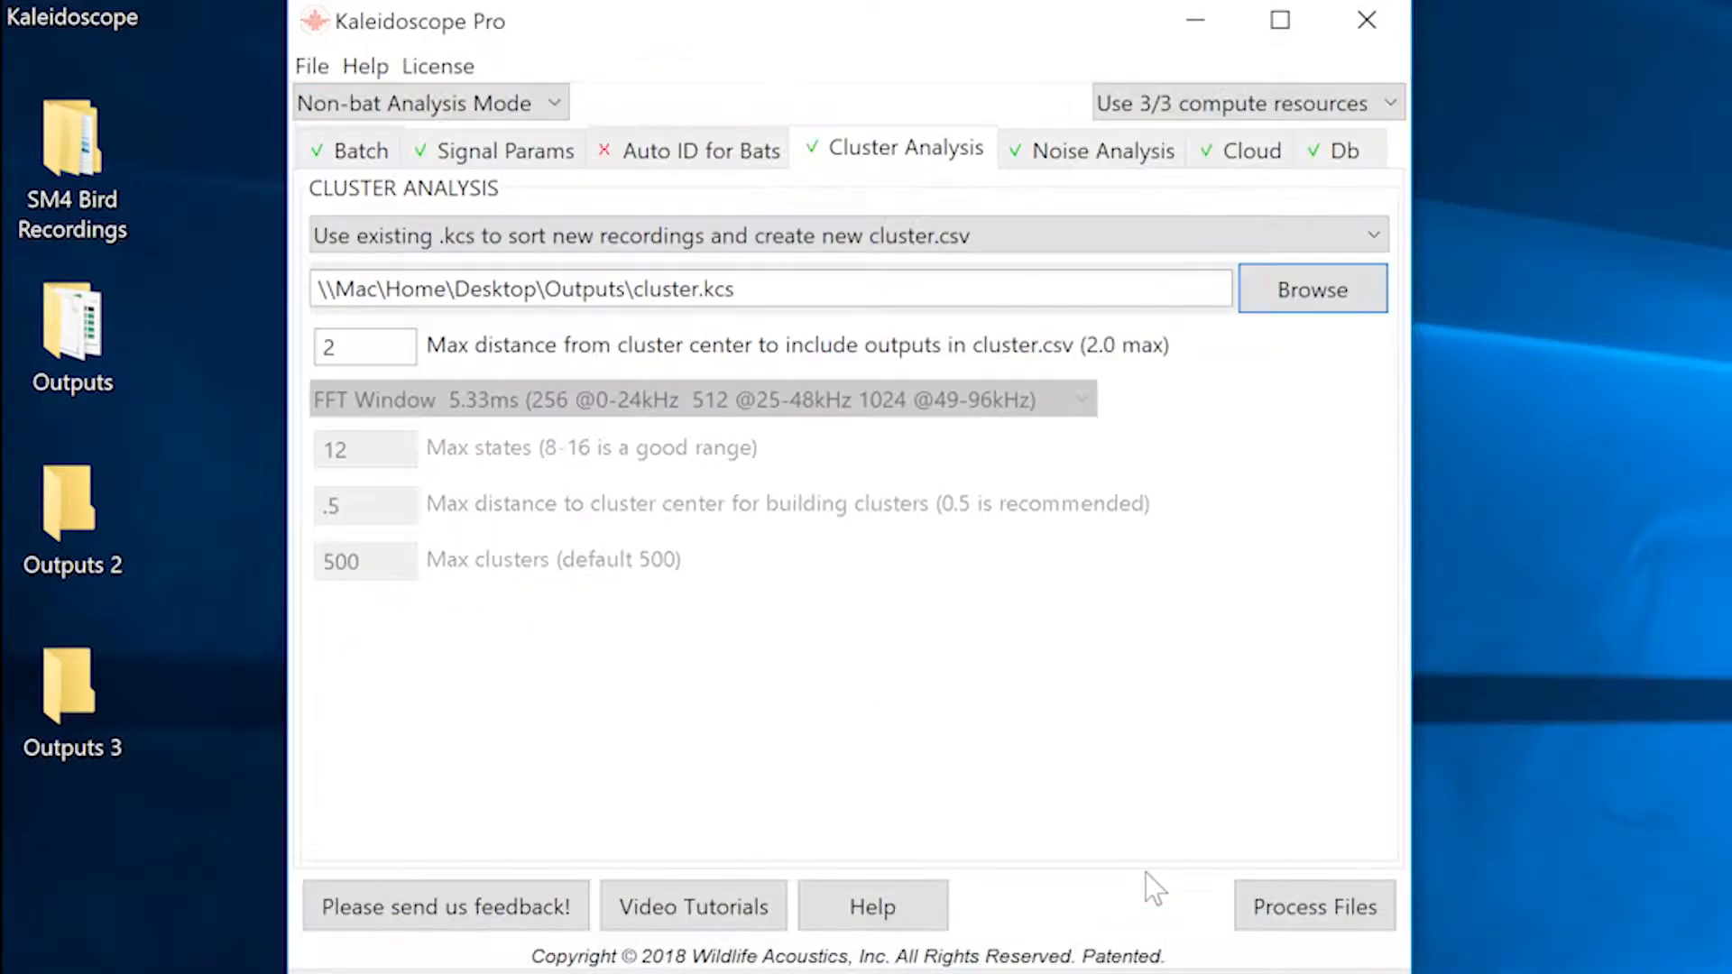